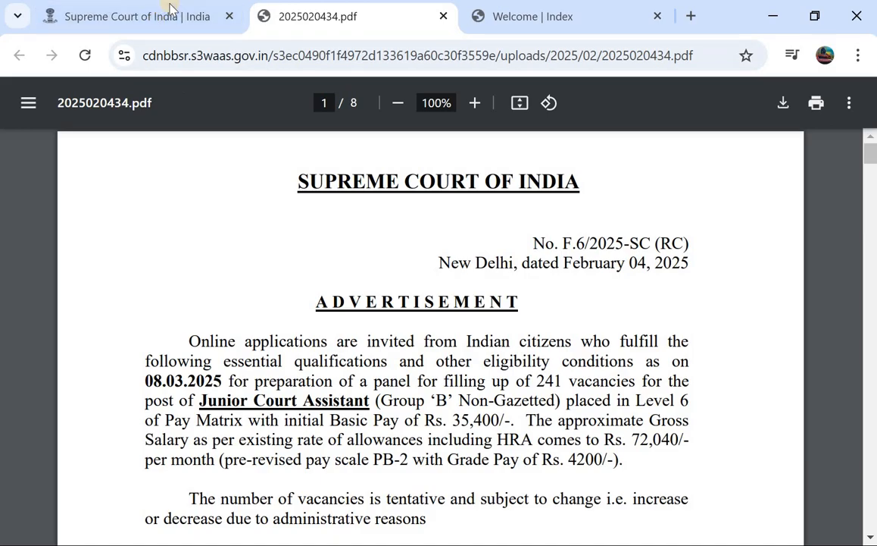
Check the Supreme Court homepage, then read the vacancy, essential qualifications and age requirement sections of the advertisement 2025020434.pdf.
{"action": "left_click", "coordinate": [169, 10]}
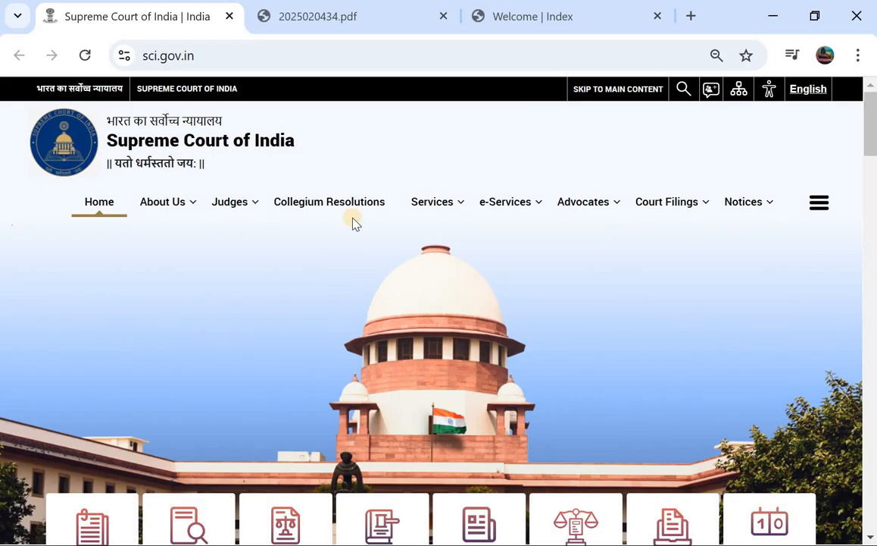
{"action": "left_click", "coordinate": [378, 16]}
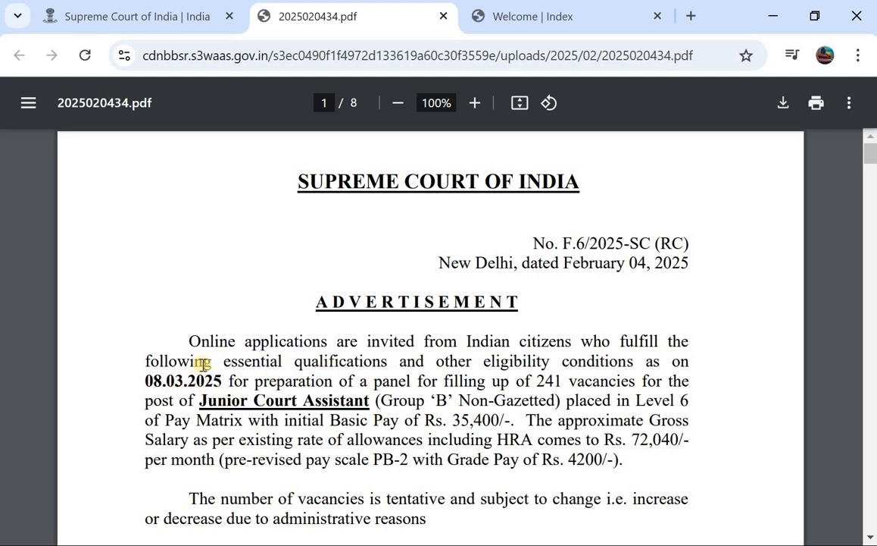
{"action": "scroll", "coordinate": [203, 362], "scroll_direction": "down", "scroll_amount": 1}
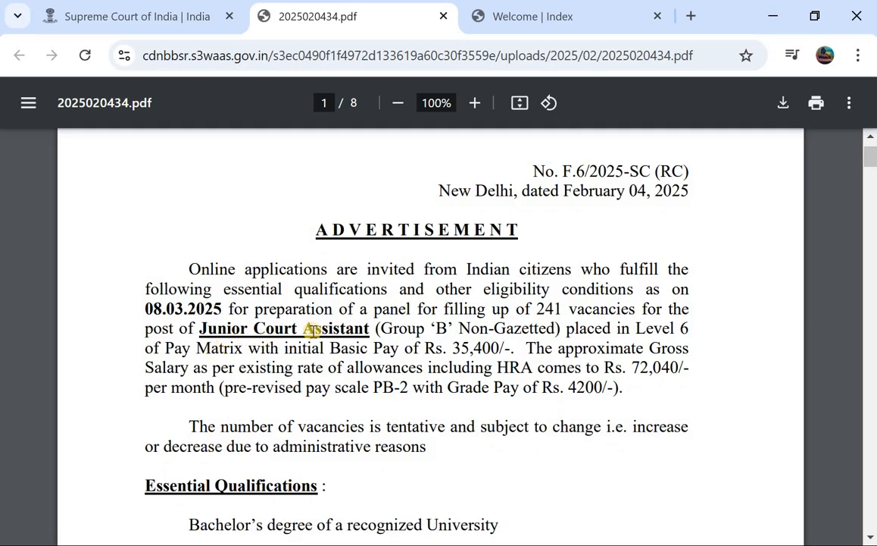
{"action": "scroll", "coordinate": [327, 334], "scroll_direction": "down", "scroll_amount": 1}
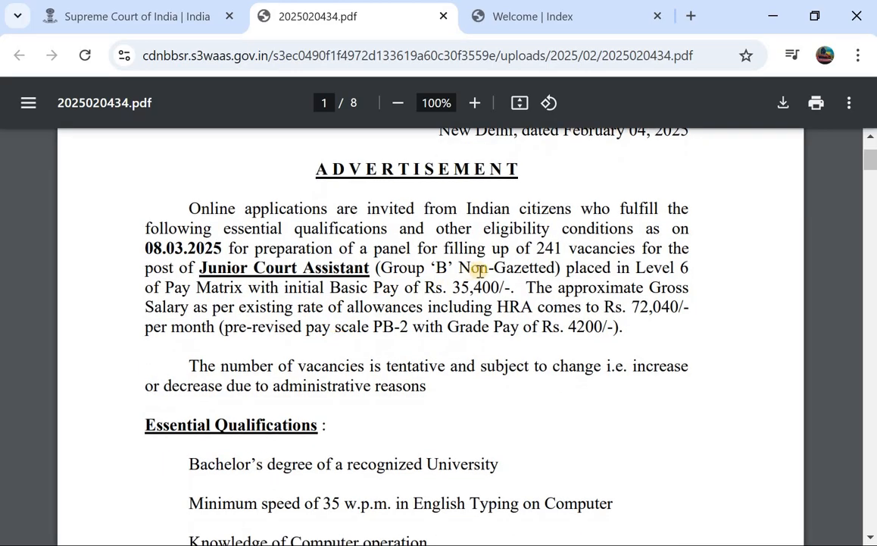
{"action": "scroll", "coordinate": [402, 292], "scroll_direction": "down", "scroll_amount": 1}
{"action": "scroll", "coordinate": [403, 291], "scroll_direction": "down", "scroll_amount": 2}
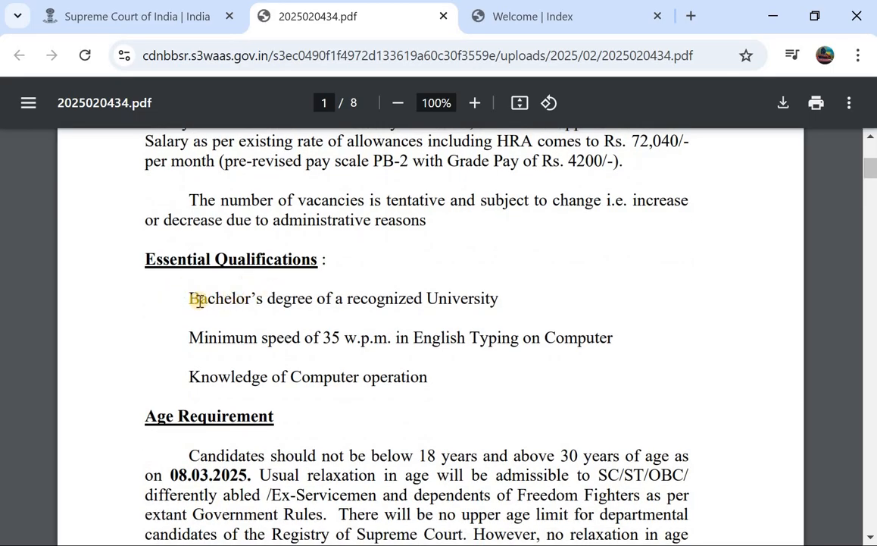
{"action": "left_click_drag", "start_coordinate": [195, 300], "coordinate": [300, 300]}
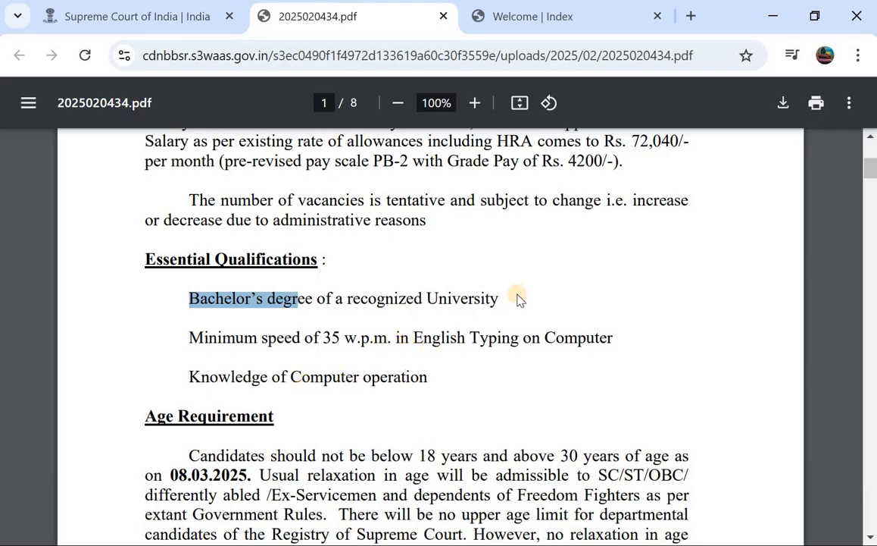
{"action": "left_click", "coordinate": [274, 303]}
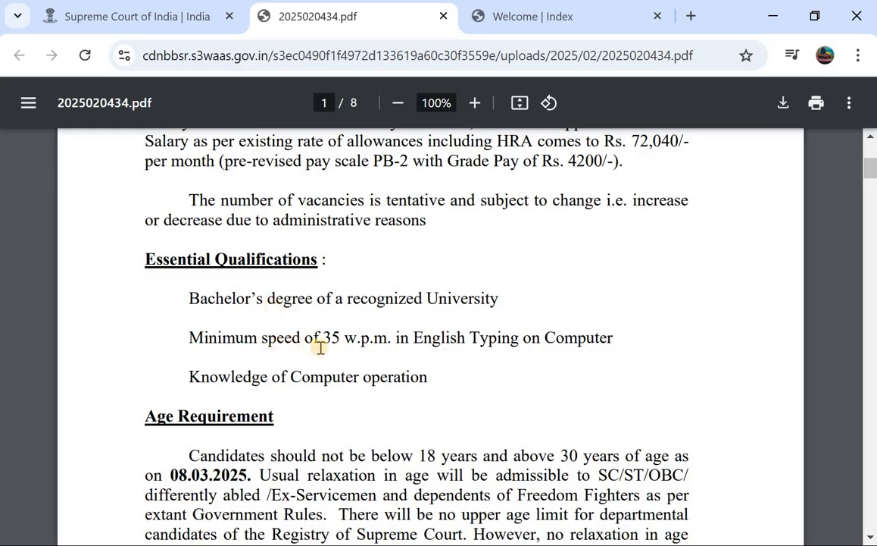
{"action": "scroll", "coordinate": [321, 347], "scroll_direction": "down", "scroll_amount": 1}
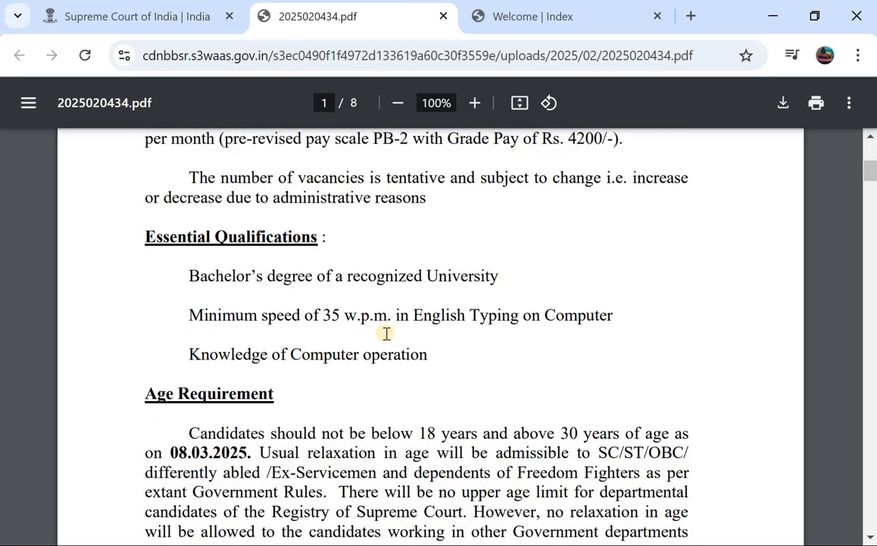
{"action": "scroll", "coordinate": [387, 335], "scroll_direction": "down", "scroll_amount": 3}
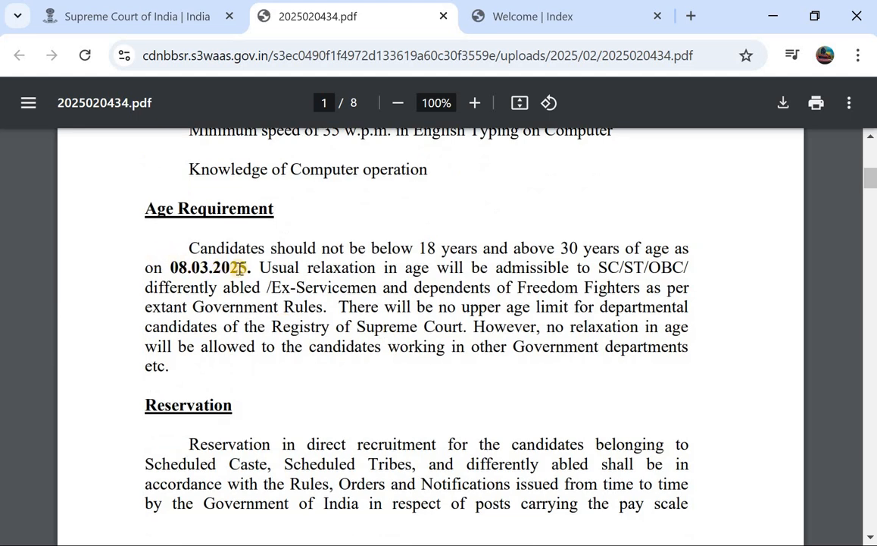
{"action": "scroll", "coordinate": [238, 268], "scroll_direction": "down", "scroll_amount": 1}
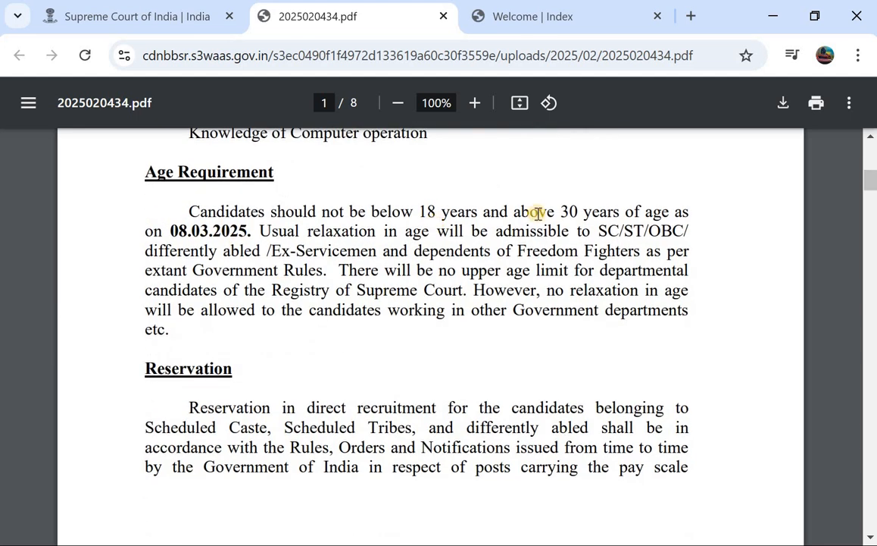
{"action": "scroll", "coordinate": [358, 260], "scroll_direction": "down", "scroll_amount": 1}
Read the advertisement's scheme of examination, registration and fee payment, starting and closing dates, and general instructions.
{"action": "scroll", "coordinate": [270, 295], "scroll_direction": "down", "scroll_amount": 6}
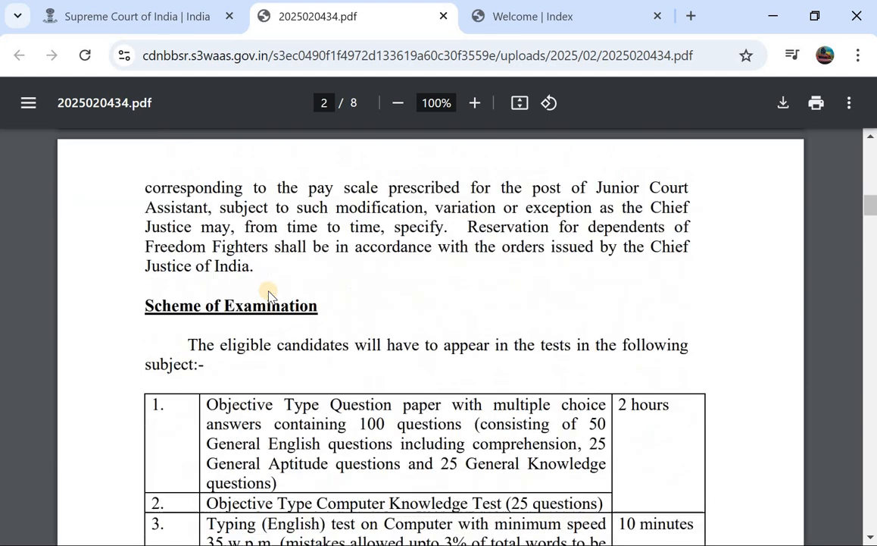
{"action": "scroll", "coordinate": [228, 288], "scroll_direction": "down", "scroll_amount": 4}
{"action": "scroll", "coordinate": [222, 284], "scroll_direction": "down", "scroll_amount": 5}
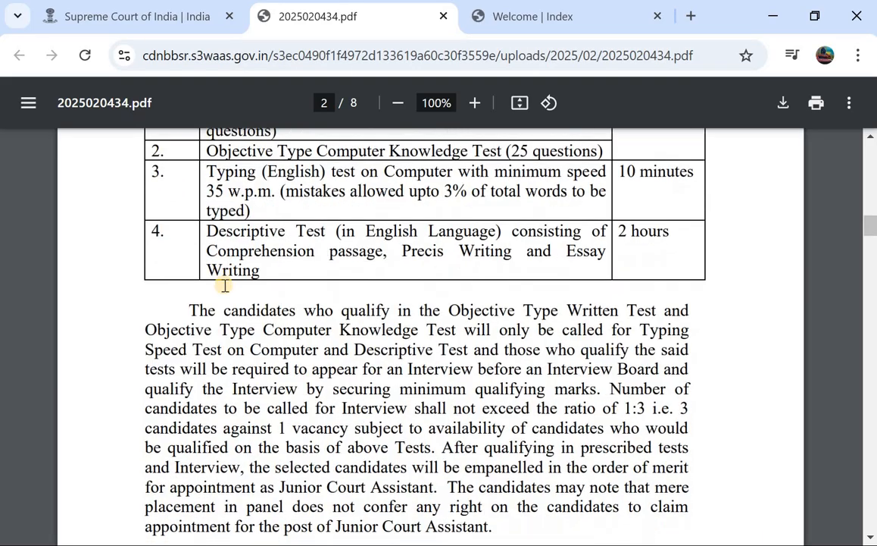
{"action": "scroll", "coordinate": [224, 286], "scroll_direction": "down", "scroll_amount": 8}
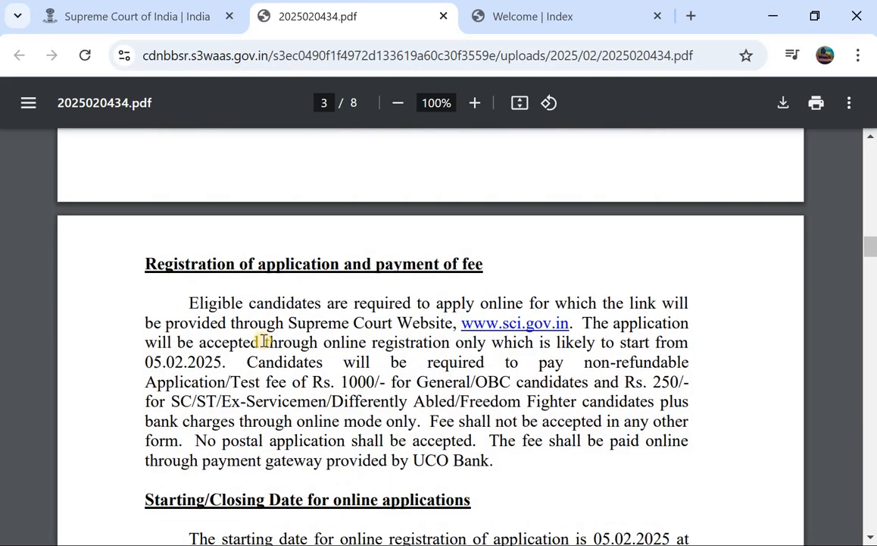
{"action": "scroll", "coordinate": [263, 342], "scroll_direction": "down", "scroll_amount": 2}
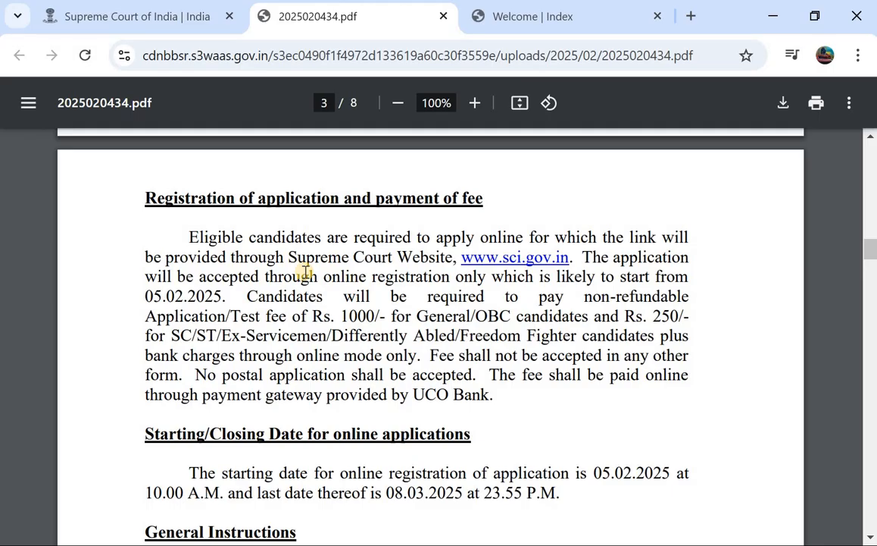
{"action": "scroll", "coordinate": [305, 271], "scroll_direction": "down", "scroll_amount": 5}
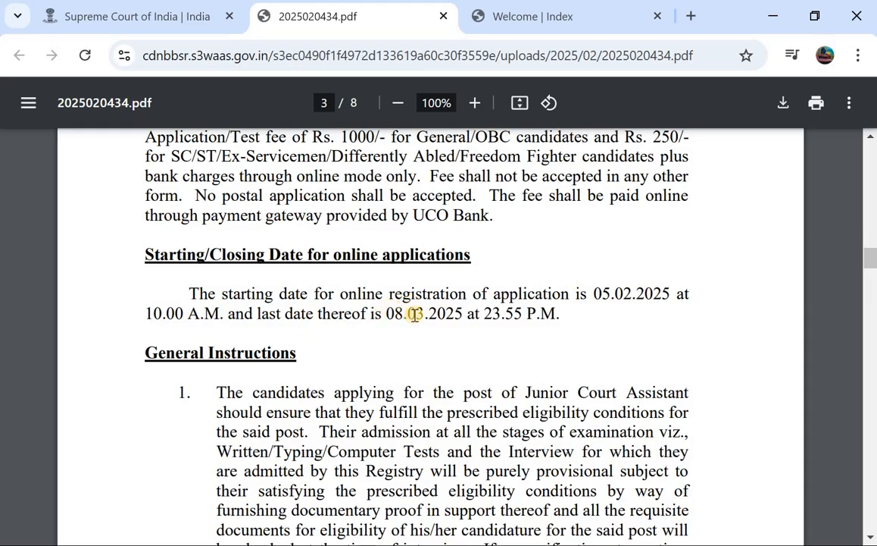
{"action": "scroll", "coordinate": [414, 314], "scroll_direction": "down", "scroll_amount": 10}
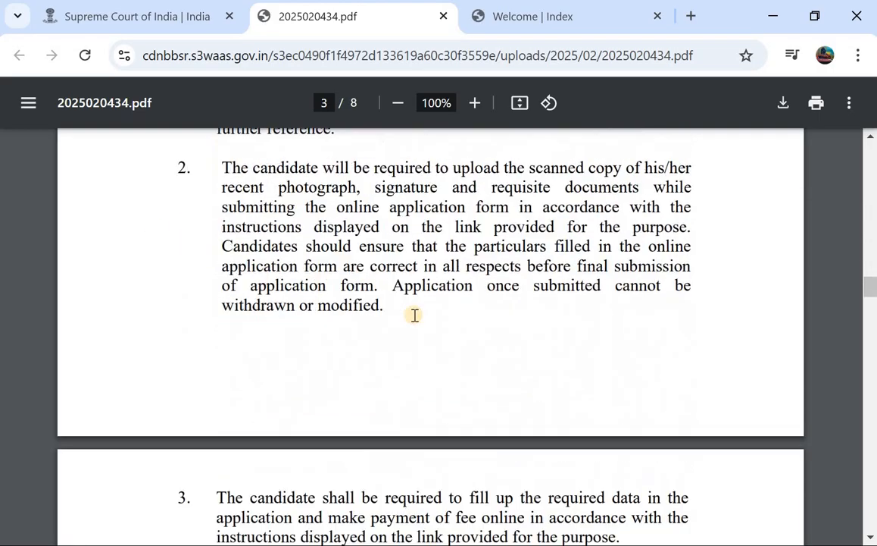
{"action": "scroll", "coordinate": [415, 313], "scroll_direction": "up", "scroll_amount": 5}
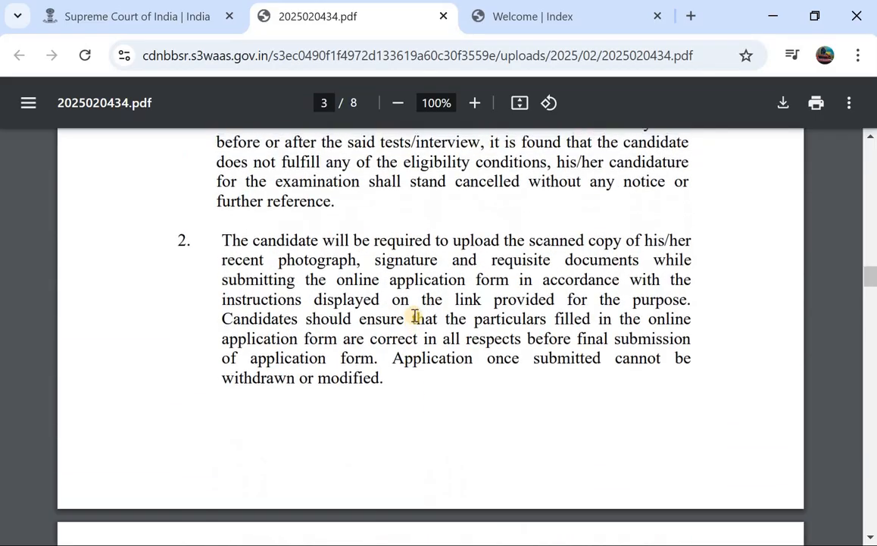
{"action": "scroll", "coordinate": [415, 314], "scroll_direction": "up", "scroll_amount": 4}
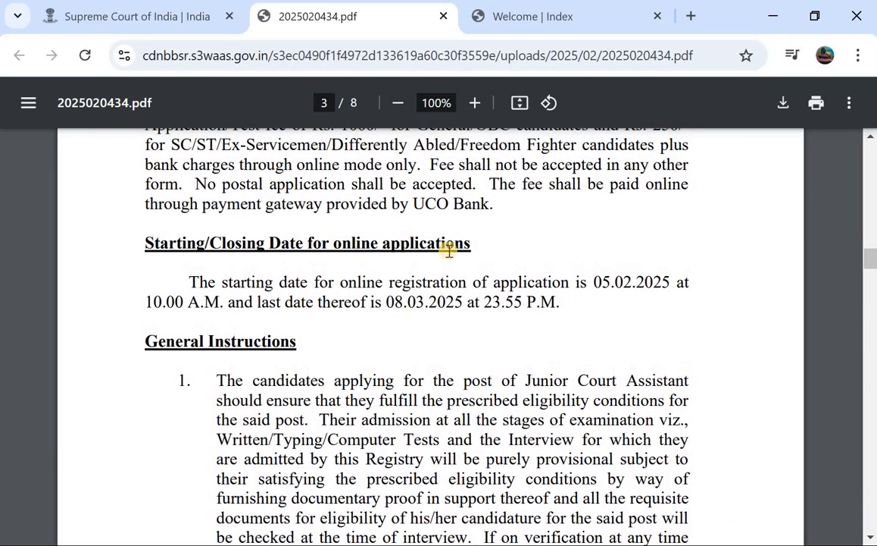
Review the important information, general links, key dates and helpdesk sections on the Supreme Court of India Application Form welcome page.
{"action": "left_click", "coordinate": [535, 17]}
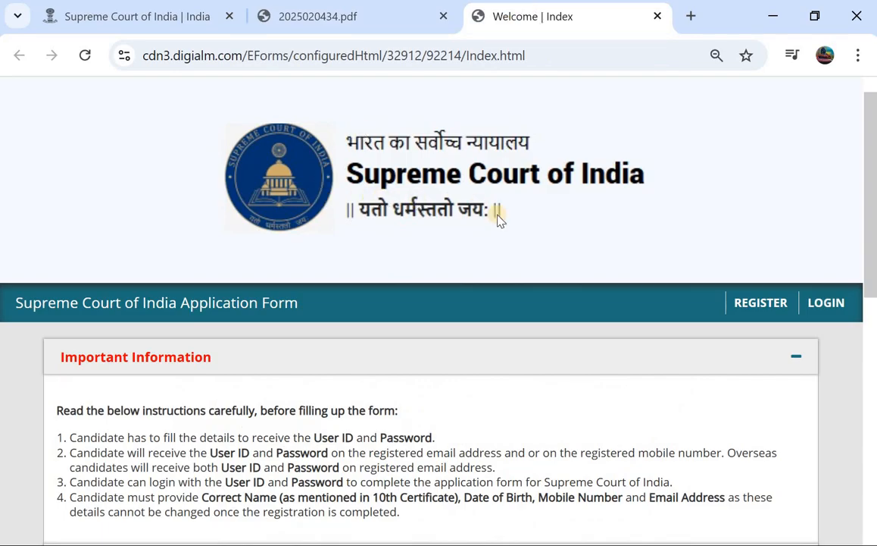
{"action": "scroll", "coordinate": [426, 254], "scroll_direction": "down", "scroll_amount": 3}
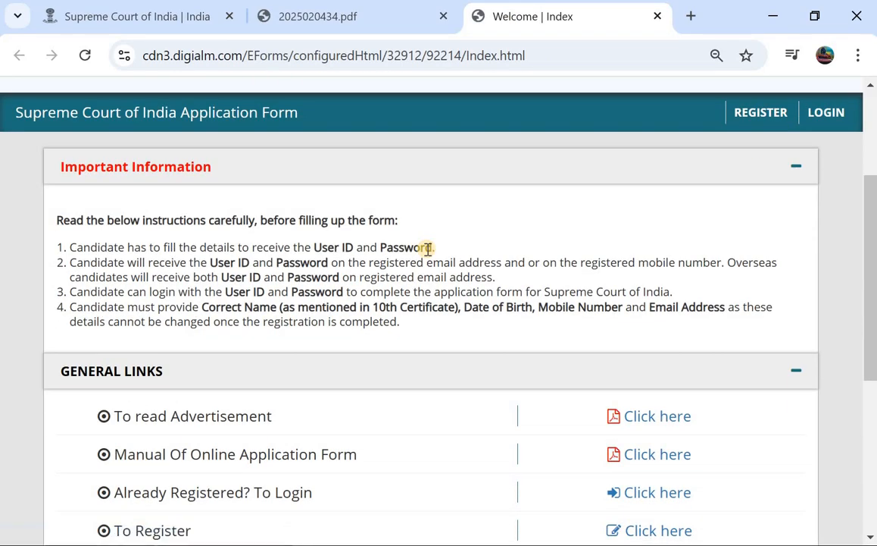
{"action": "scroll", "coordinate": [428, 249], "scroll_direction": "down", "scroll_amount": 1}
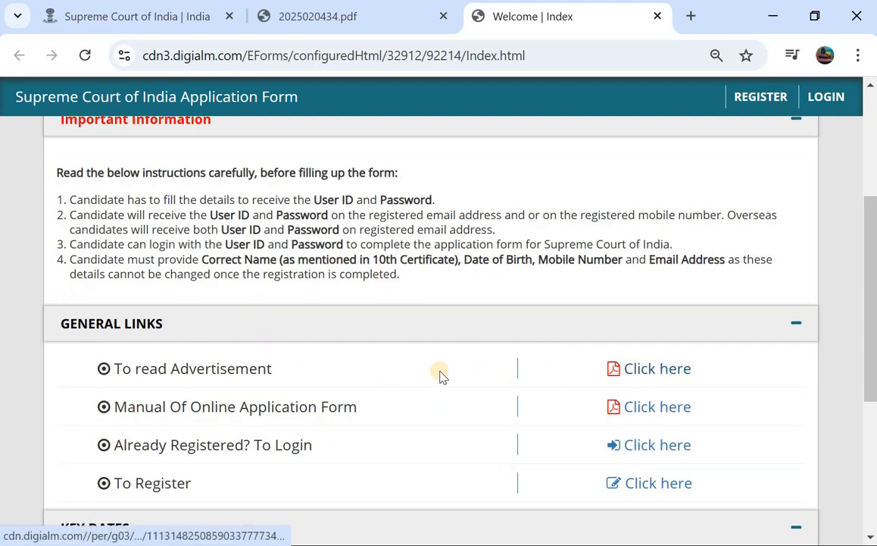
{"action": "scroll", "coordinate": [396, 380], "scroll_direction": "down", "scroll_amount": 1}
{"action": "scroll", "coordinate": [368, 379], "scroll_direction": "down", "scroll_amount": 3}
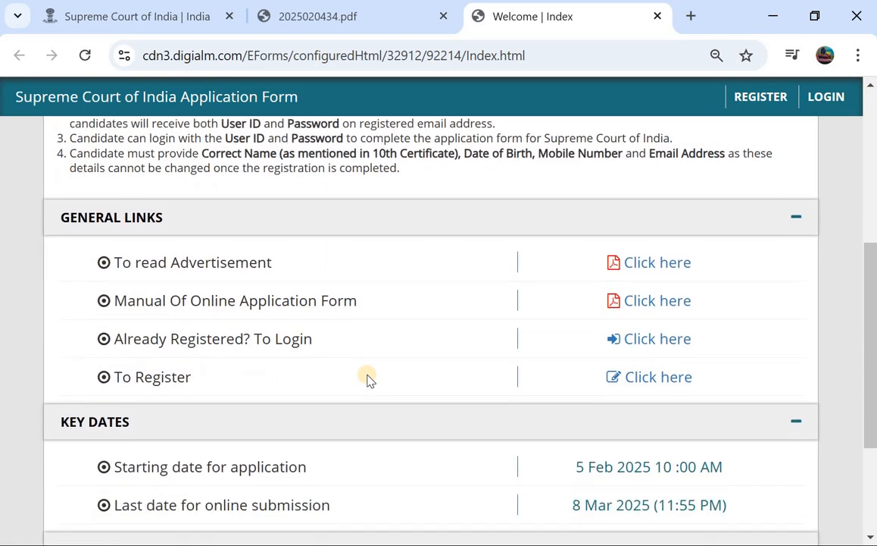
{"action": "scroll", "coordinate": [595, 377], "scroll_direction": "down", "scroll_amount": 1}
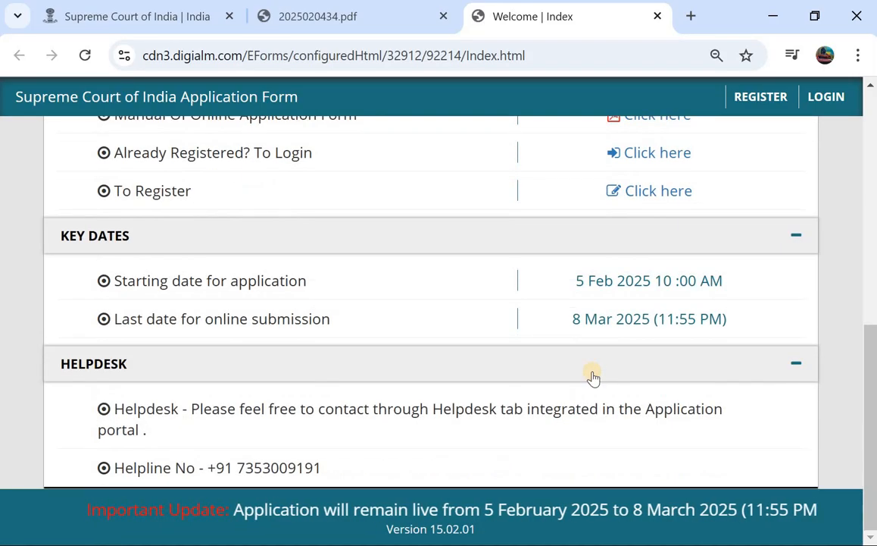
{"action": "scroll", "coordinate": [594, 376], "scroll_direction": "up", "scroll_amount": 4}
{"action": "scroll", "coordinate": [594, 376], "scroll_direction": "up", "scroll_amount": 3}
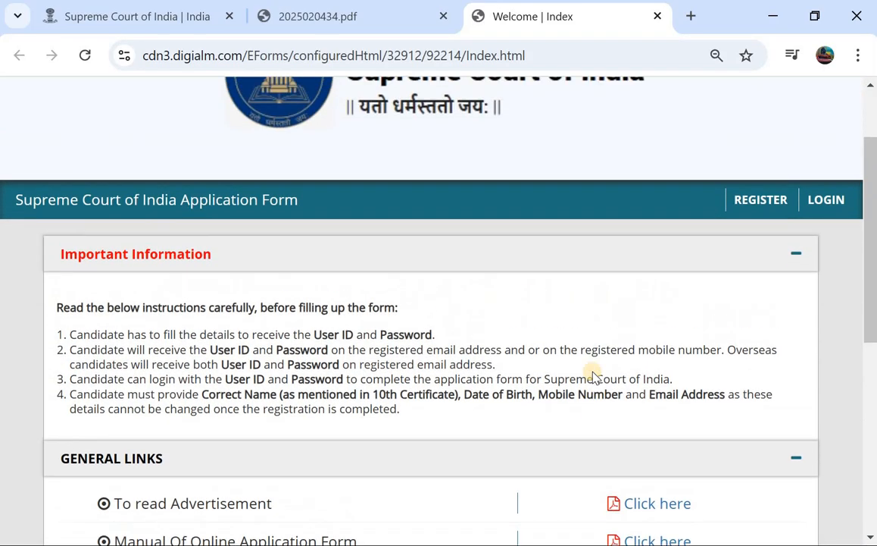
Open the registration form and choose Junior Court Assistant as the post name.
{"action": "left_click", "coordinate": [763, 225]}
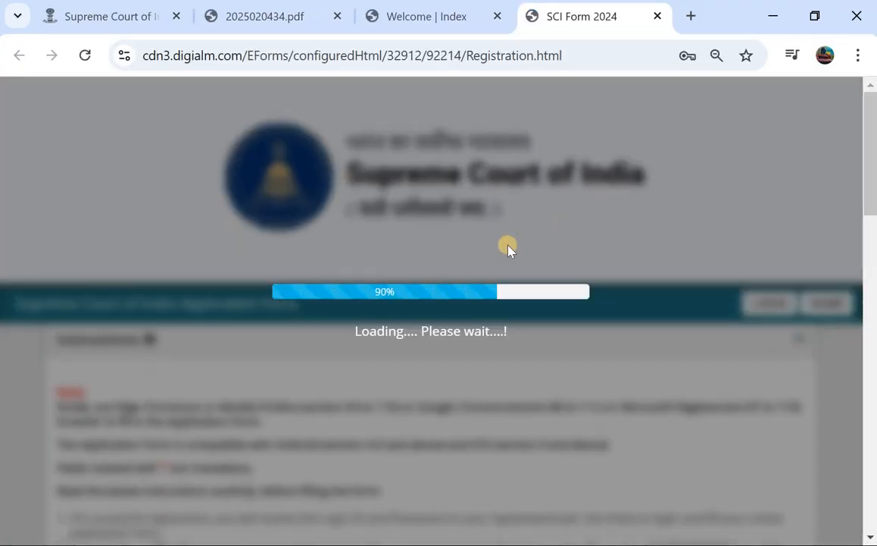
{"action": "scroll", "coordinate": [508, 251], "scroll_direction": "down", "scroll_amount": 5}
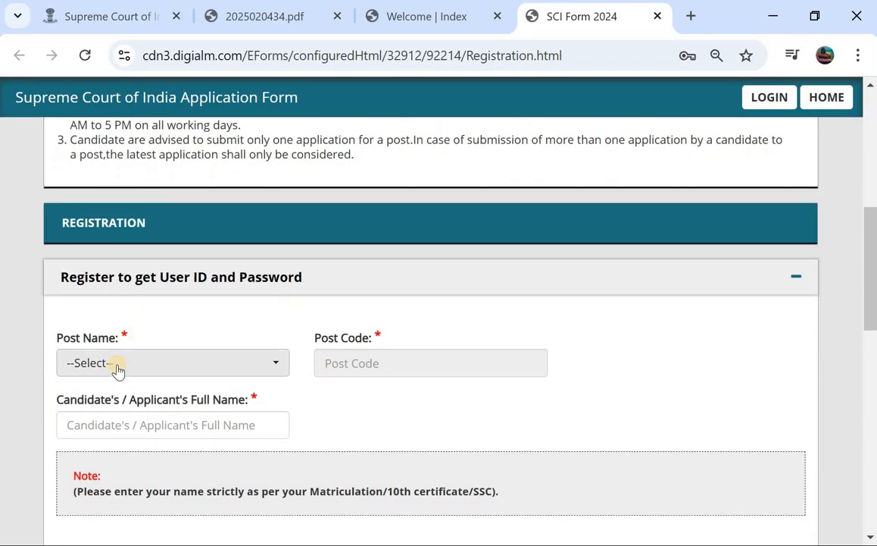
{"action": "left_click", "coordinate": [116, 369]}
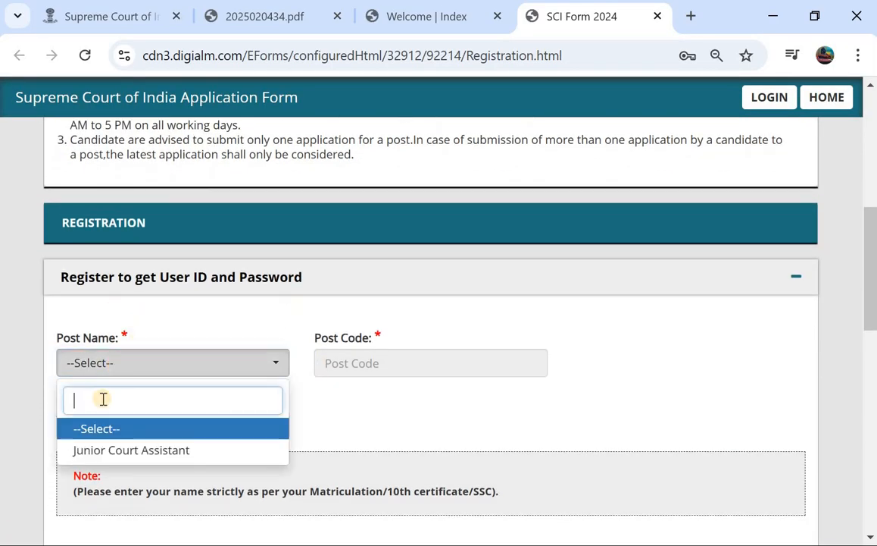
{"action": "left_click", "coordinate": [115, 449]}
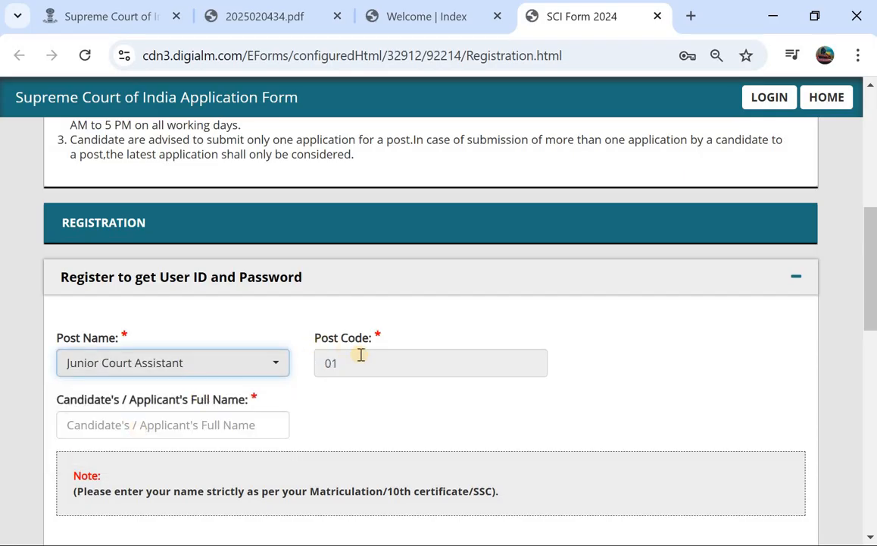
Enter the candidate's full name in the registration form.
{"action": "scroll", "coordinate": [303, 355], "scroll_direction": "down", "scroll_amount": 2}
{"action": "left_click", "coordinate": [189, 328]}
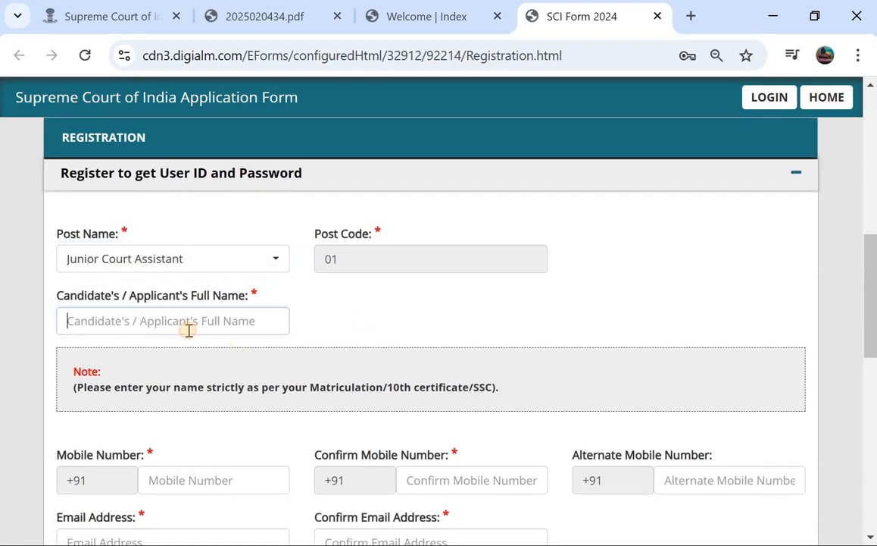
{"action": "type", "text": "RAJENDER"}
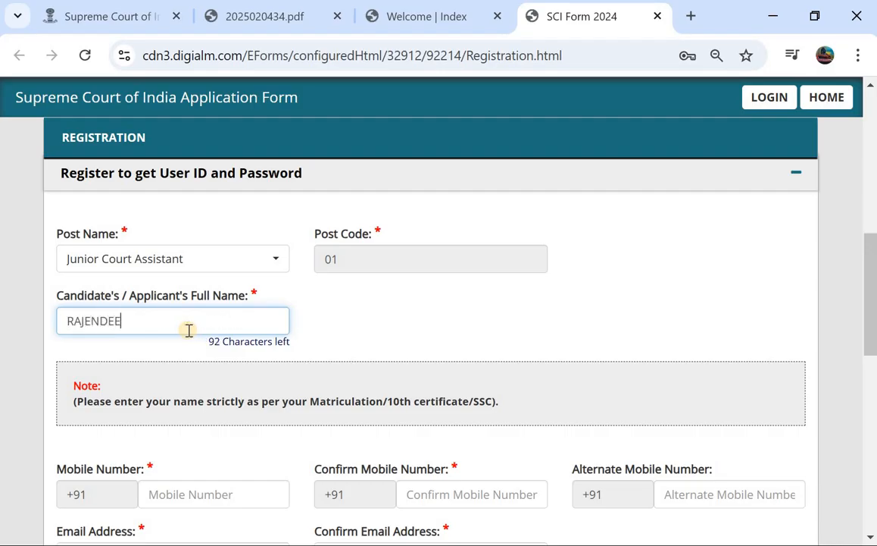
Review the mobile number, email, OTP, declaration and captcha fields of the registration form.
{"action": "scroll", "coordinate": [189, 330], "scroll_direction": "down", "scroll_amount": 2}
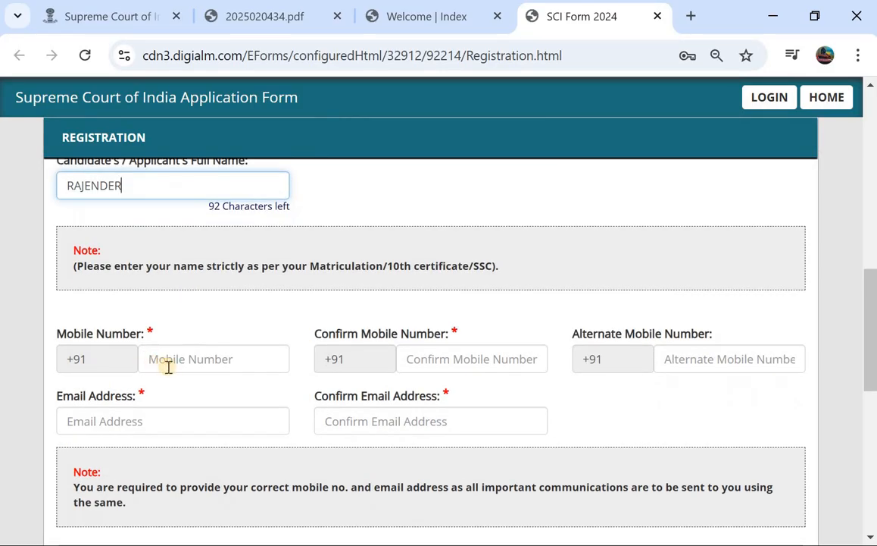
{"action": "left_click", "coordinate": [182, 422]}
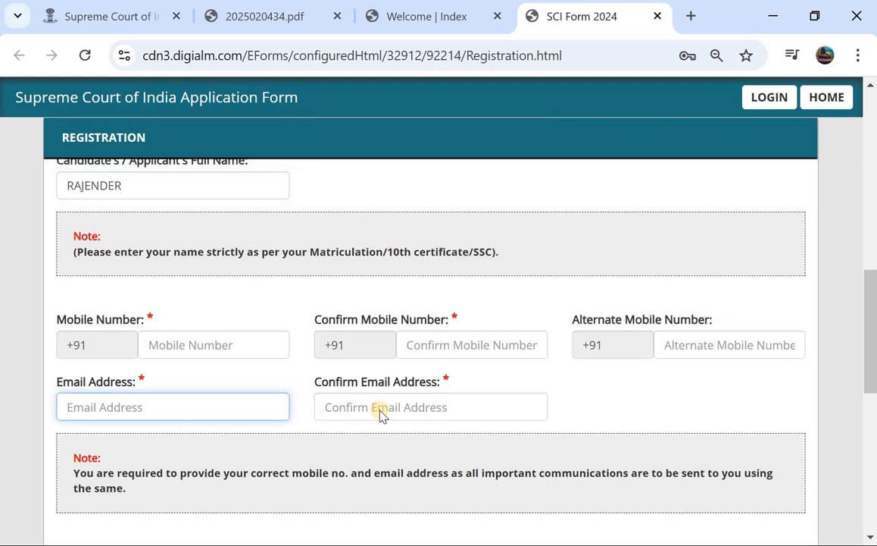
{"action": "scroll", "coordinate": [383, 413], "scroll_direction": "down", "scroll_amount": 2}
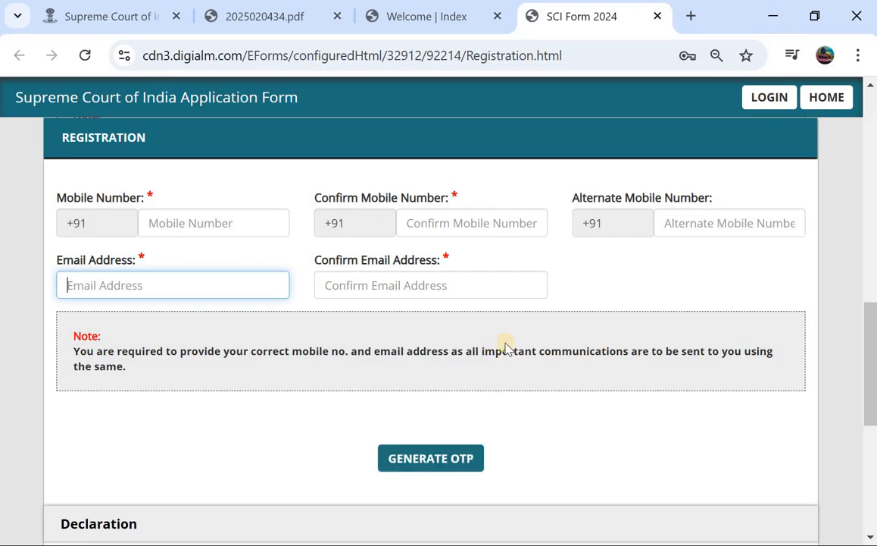
{"action": "scroll", "coordinate": [506, 347], "scroll_direction": "down", "scroll_amount": 1}
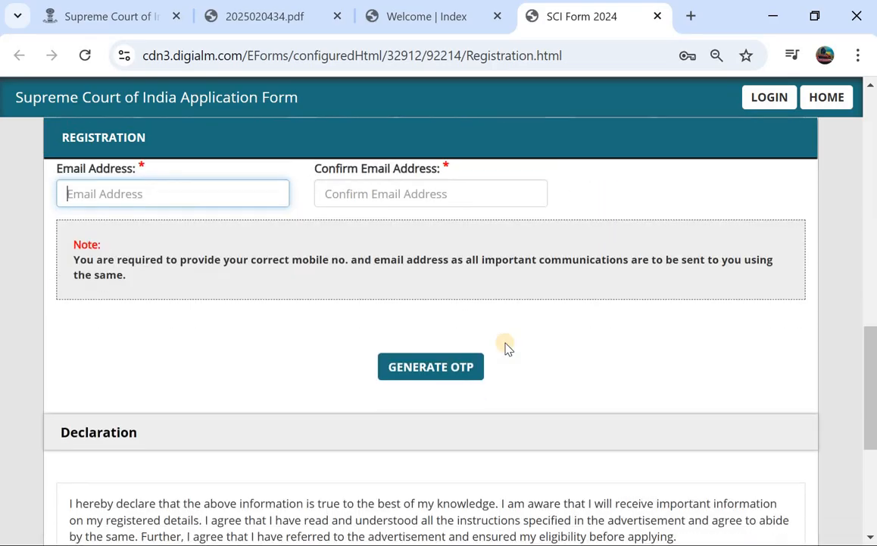
{"action": "scroll", "coordinate": [506, 349], "scroll_direction": "down", "scroll_amount": 1}
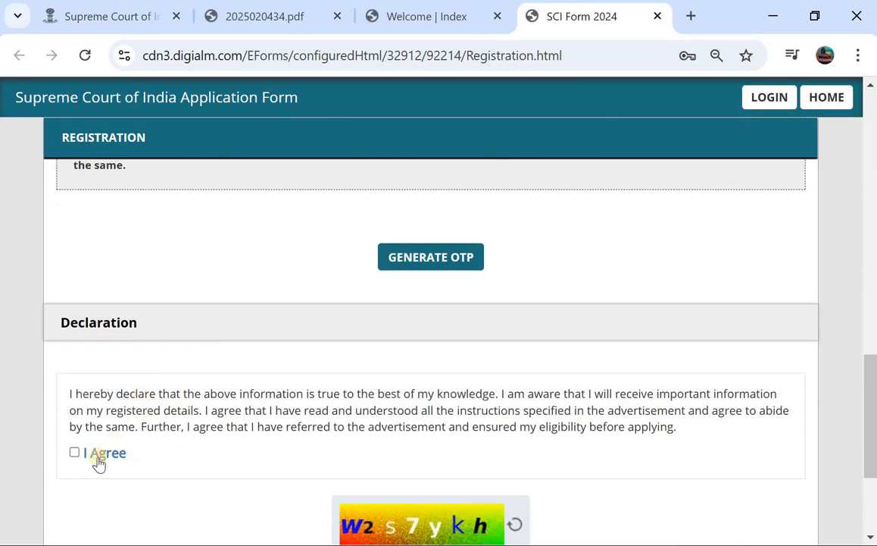
{"action": "scroll", "coordinate": [366, 461], "scroll_direction": "down", "scroll_amount": 2}
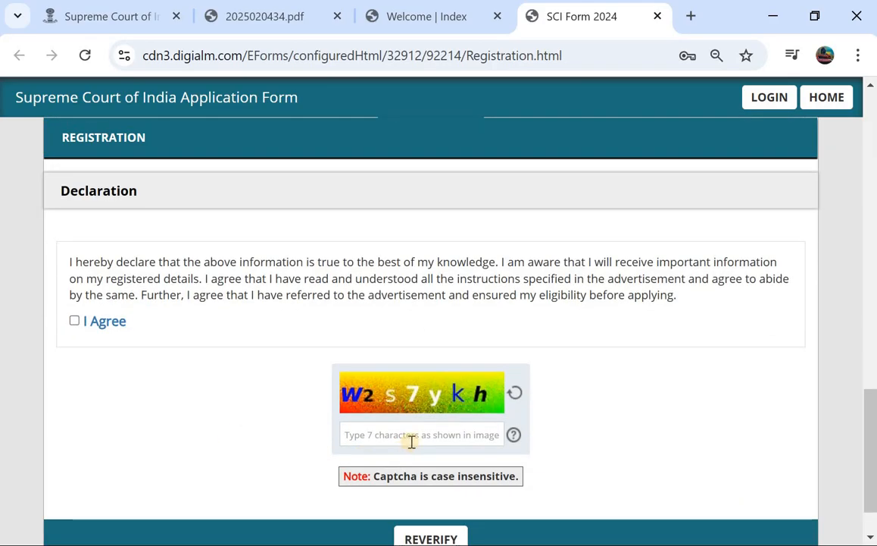
{"action": "scroll", "coordinate": [411, 441], "scroll_direction": "down", "scroll_amount": 1}
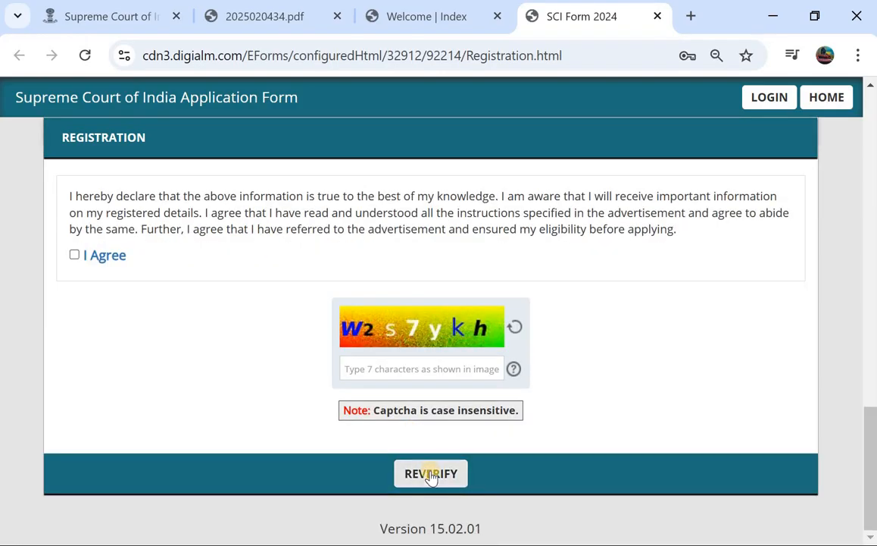
Reverify the registration details and mark the post name, full name, mobile number and email address as correct.
{"action": "left_click", "coordinate": [429, 472]}
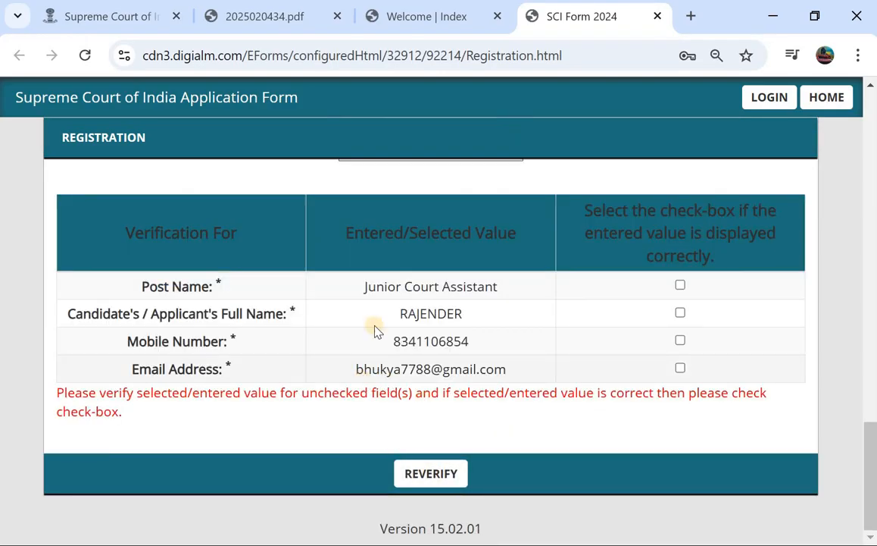
{"action": "scroll", "coordinate": [313, 299], "scroll_direction": "up", "scroll_amount": 1}
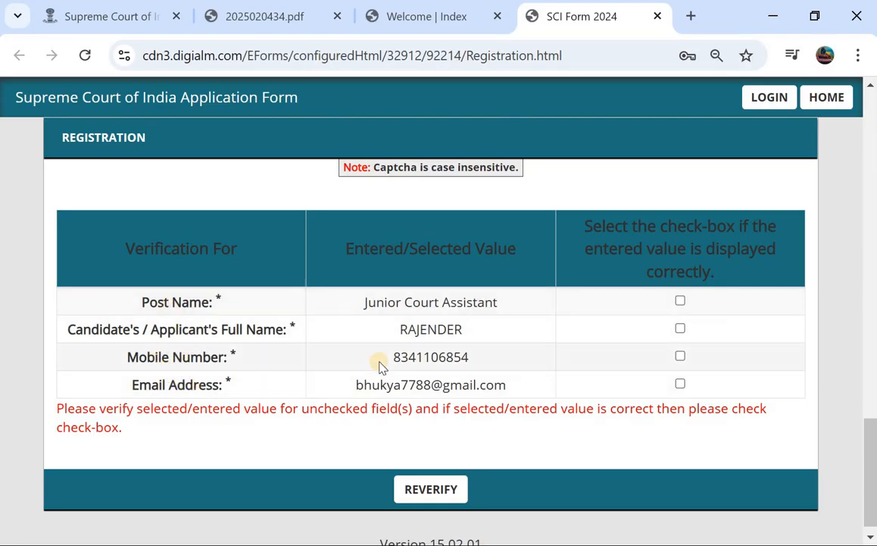
{"action": "left_click", "coordinate": [680, 304]}
{"action": "left_click", "coordinate": [680, 329]}
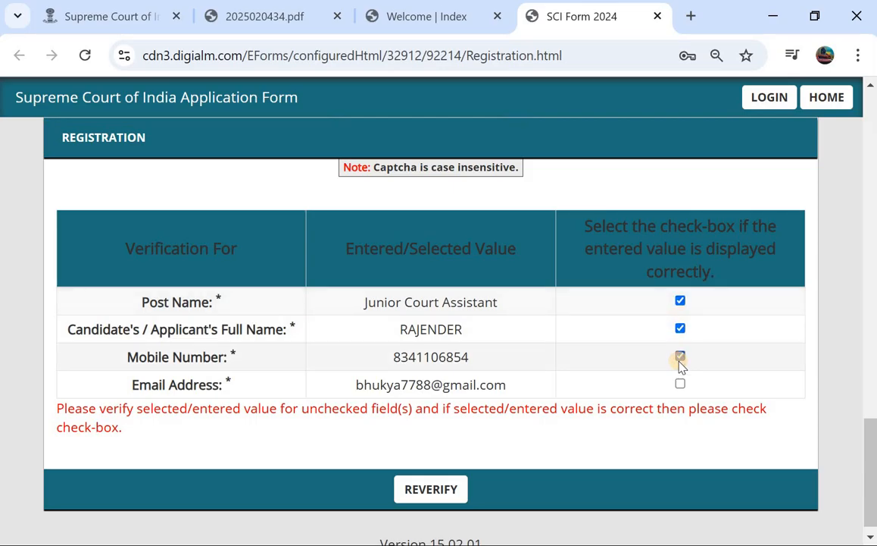
{"action": "left_click", "coordinate": [680, 356]}
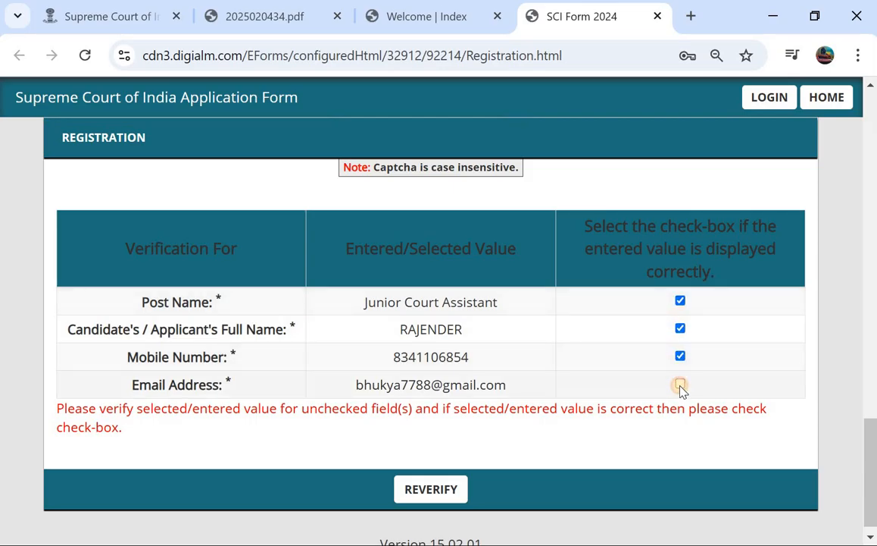
{"action": "left_click", "coordinate": [680, 385]}
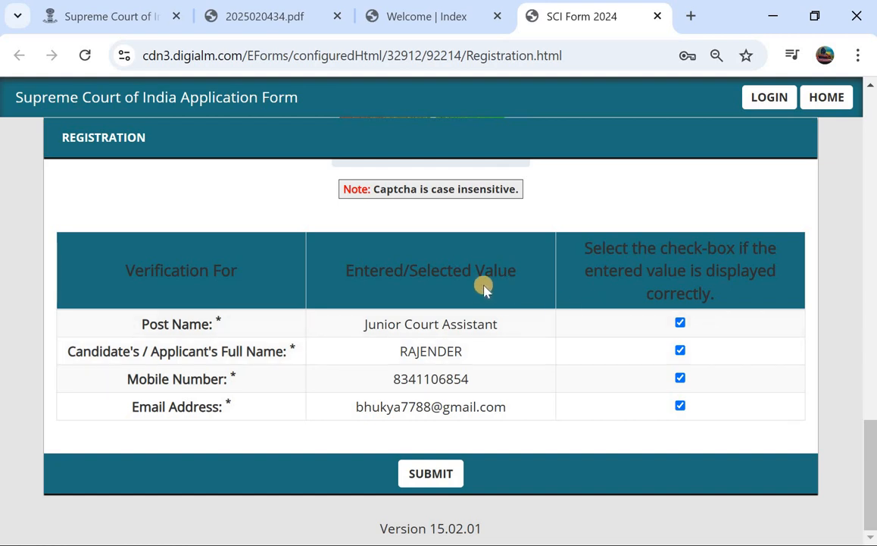
Submit the registration, agreeing to the privacy notice and confirming the final submission, and dismiss the registration note.
{"action": "left_click", "coordinate": [415, 473]}
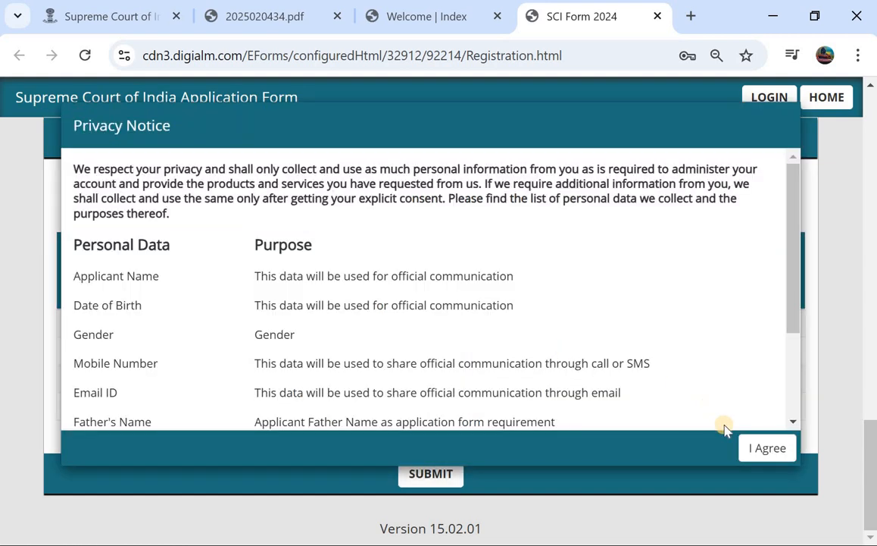
{"action": "left_click", "coordinate": [757, 450]}
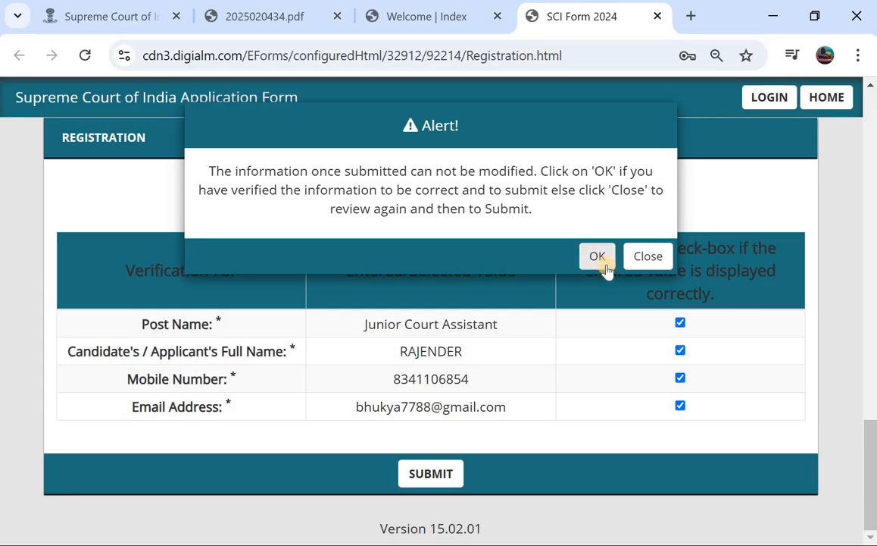
{"action": "left_click", "coordinate": [595, 257]}
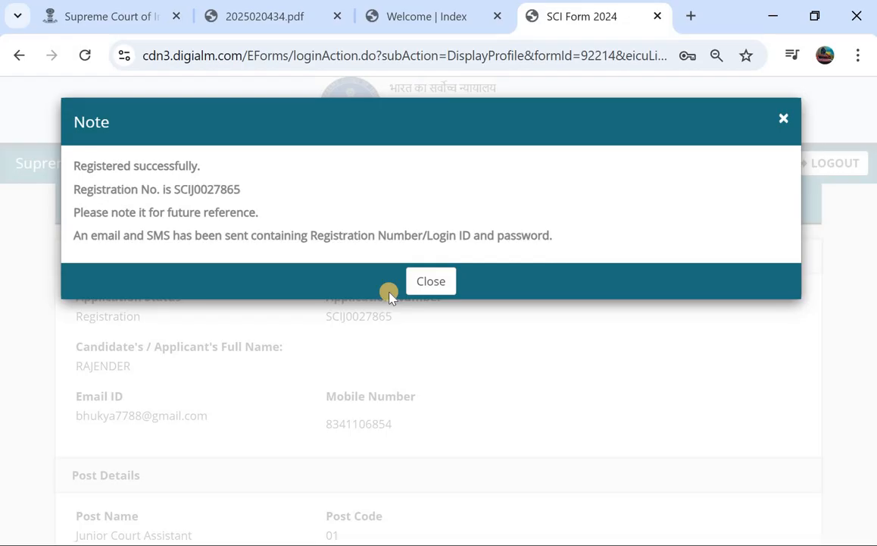
{"action": "left_click", "coordinate": [431, 281]}
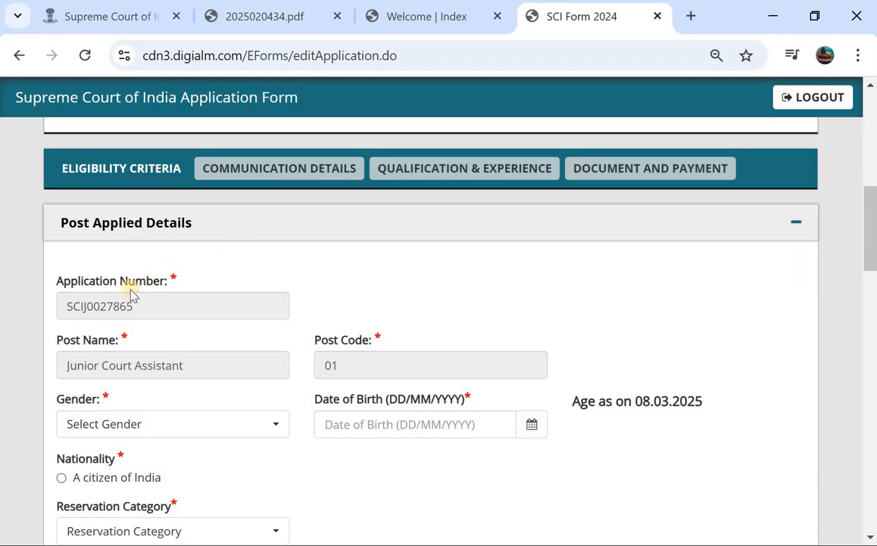
Set the gender to Male and the nationality to a citizen of India in the Post Applied Details.
{"action": "scroll", "coordinate": [187, 318], "scroll_direction": "down", "scroll_amount": 1}
{"action": "scroll", "coordinate": [204, 329], "scroll_direction": "down", "scroll_amount": 1}
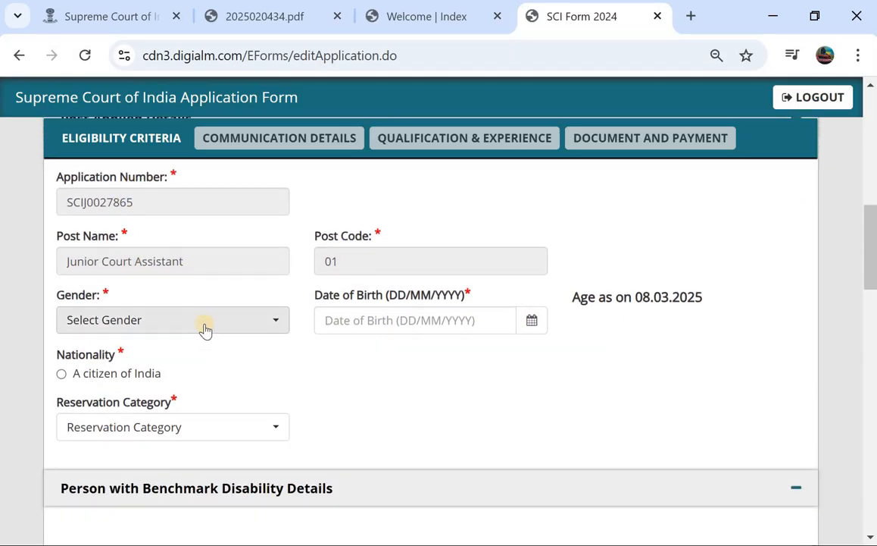
{"action": "left_click", "coordinate": [177, 322]}
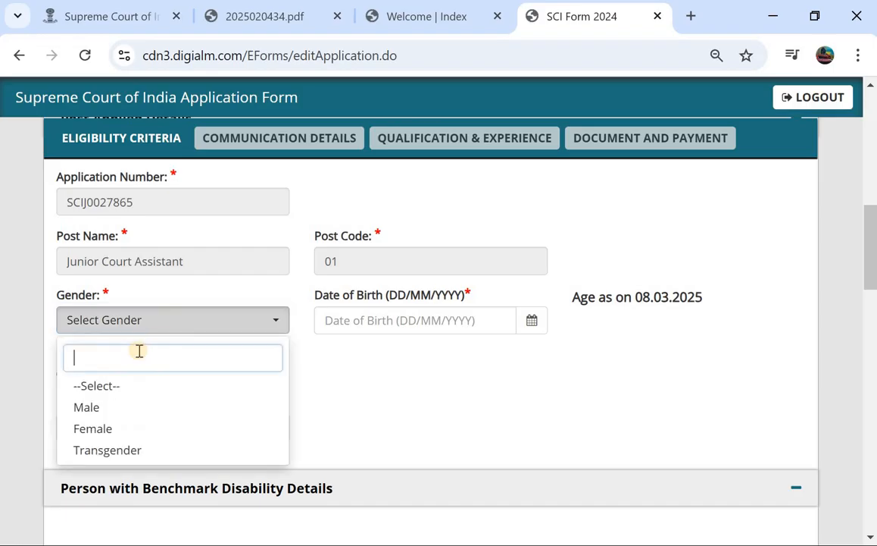
{"action": "left_click", "coordinate": [131, 406]}
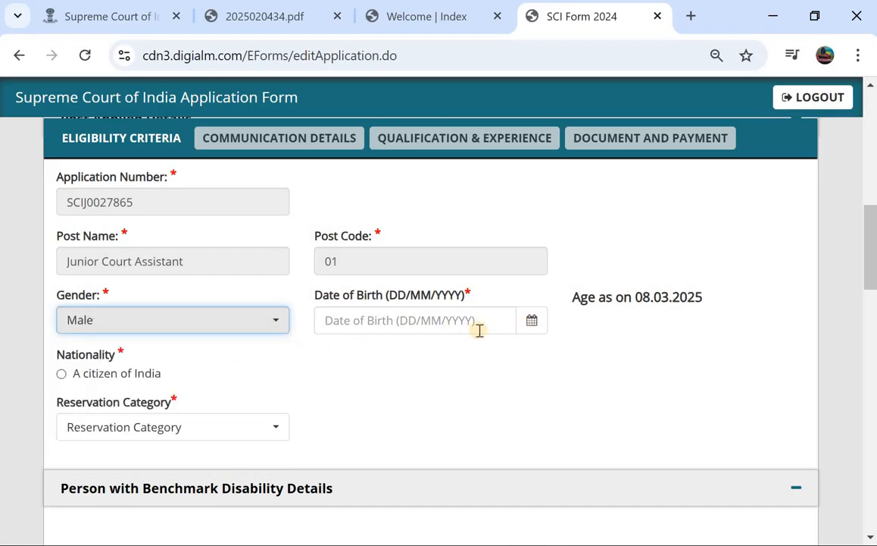
{"action": "left_click", "coordinate": [62, 374]}
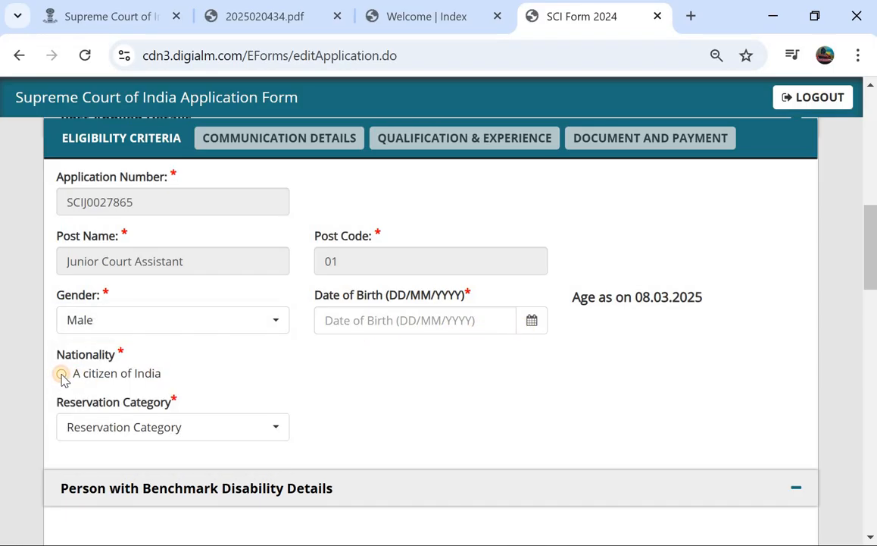
Set the reservation category to OBC in the Post Applied Details.
{"action": "scroll", "coordinate": [129, 341], "scroll_direction": "down", "scroll_amount": 2}
{"action": "left_click_drag", "start_coordinate": [174, 306], "coordinate": [166, 332]}
{"action": "left_click", "coordinate": [166, 332]}
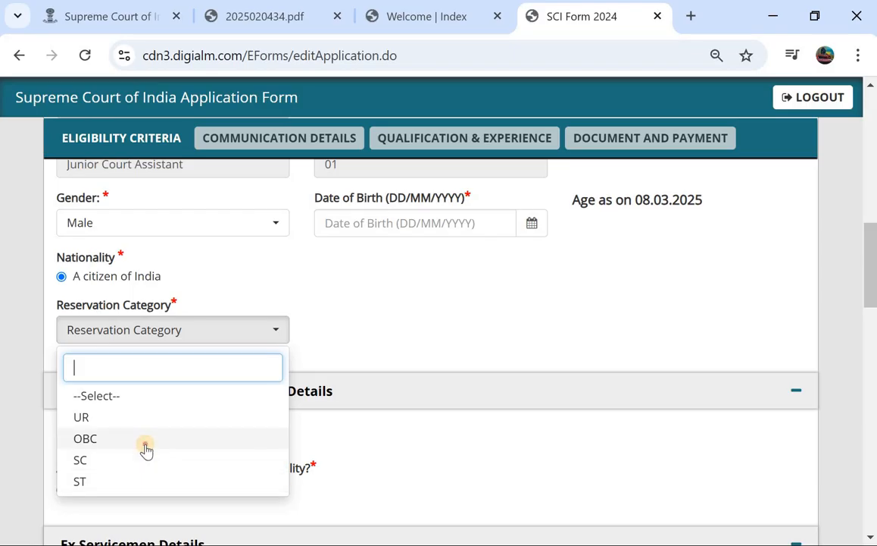
{"action": "left_click", "coordinate": [147, 447]}
Answer No to the questions on minimum 40% disability, Ex-Service man status and being a dependent of a Freedom Fighter.
{"action": "scroll", "coordinate": [137, 379], "scroll_direction": "down", "scroll_amount": 3}
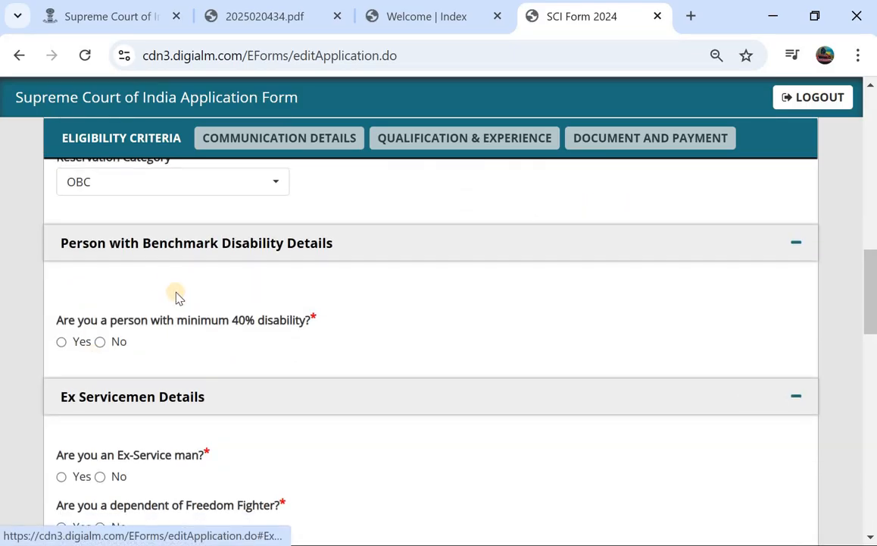
{"action": "left_click", "coordinate": [100, 341]}
{"action": "scroll", "coordinate": [98, 343], "scroll_direction": "down", "scroll_amount": 3}
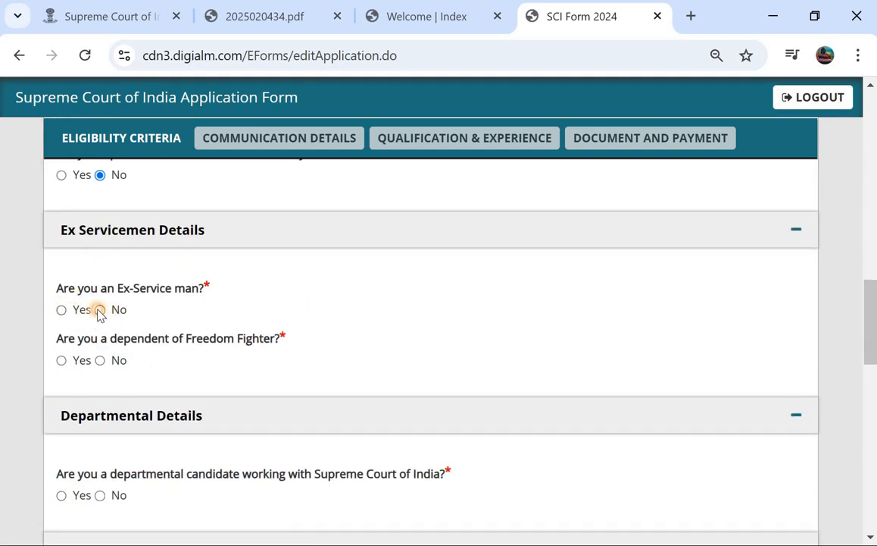
{"action": "left_click", "coordinate": [100, 310]}
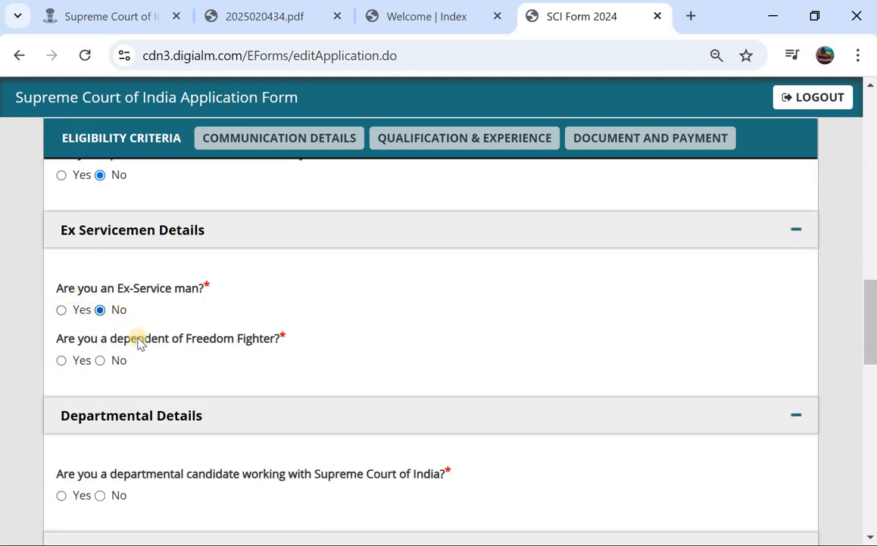
{"action": "left_click", "coordinate": [101, 360]}
Answer No to being a Supreme Court departmental candidate and to currently working in a Government/PSU/Nationalised Bank.
{"action": "scroll", "coordinate": [100, 364], "scroll_direction": "down", "scroll_amount": 2}
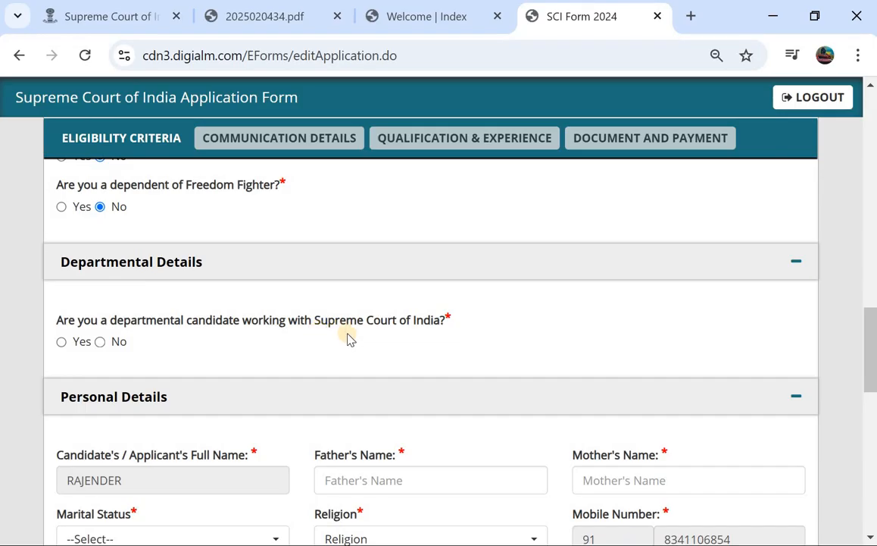
{"action": "left_click", "coordinate": [100, 342]}
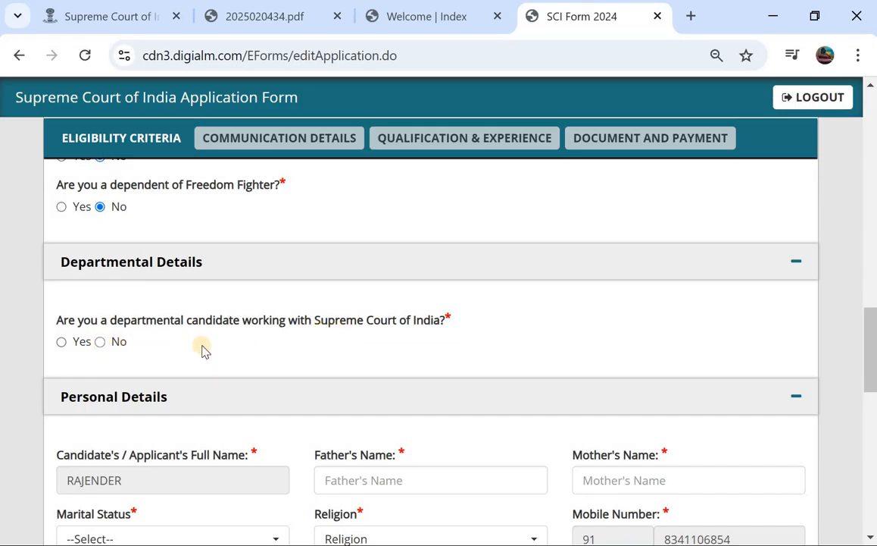
{"action": "scroll", "coordinate": [202, 350], "scroll_direction": "down", "scroll_amount": 2}
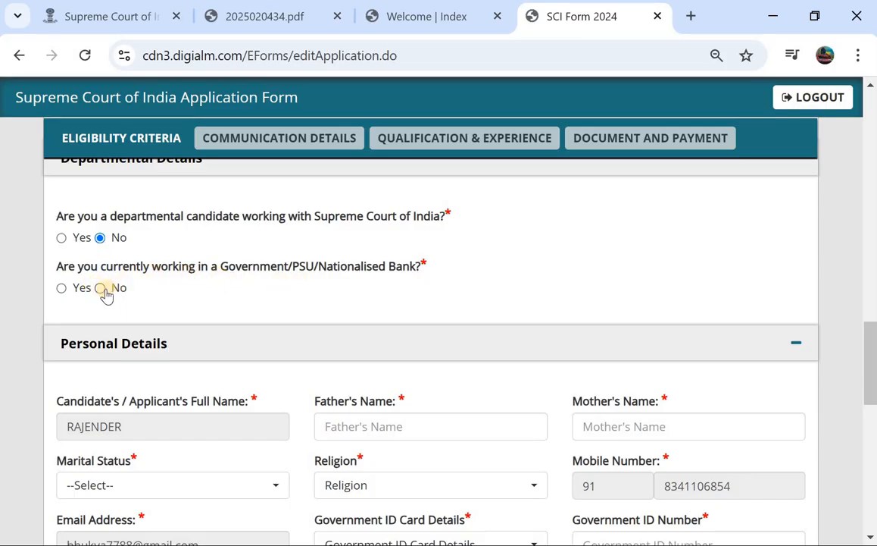
{"action": "left_click", "coordinate": [100, 288]}
Set the marital status to Unmarried in the Personal Details section, leaving the parents' names blank.
{"action": "scroll", "coordinate": [176, 294], "scroll_direction": "down", "scroll_amount": 2}
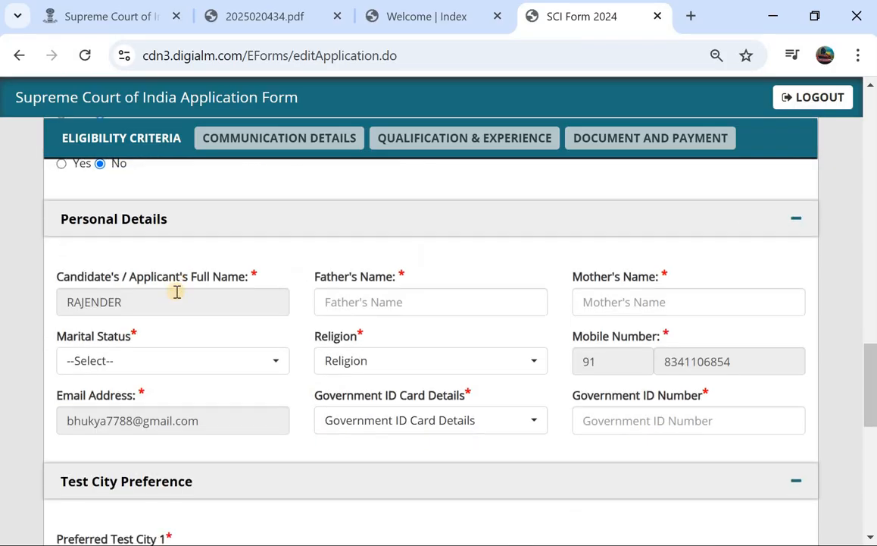
{"action": "scroll", "coordinate": [177, 294], "scroll_direction": "down", "scroll_amount": 1}
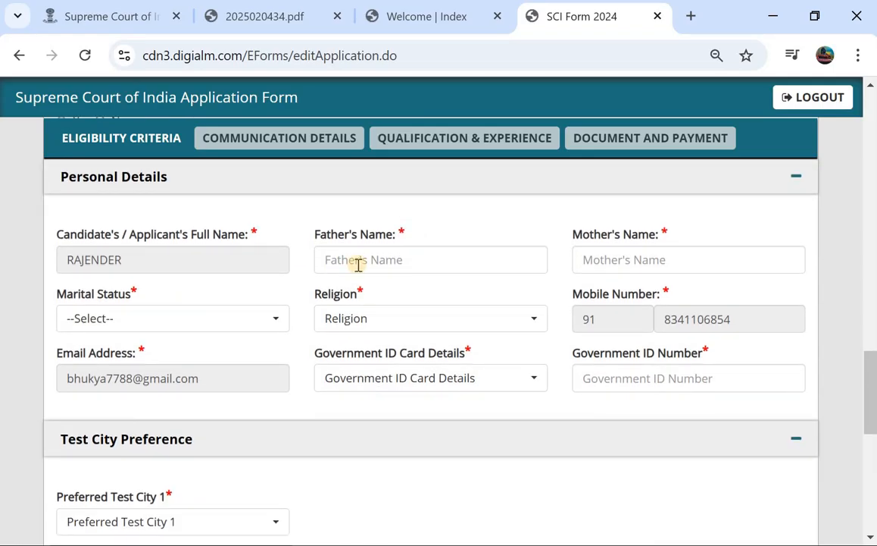
{"action": "left_click", "coordinate": [359, 263]}
{"action": "left_click", "coordinate": [596, 268]}
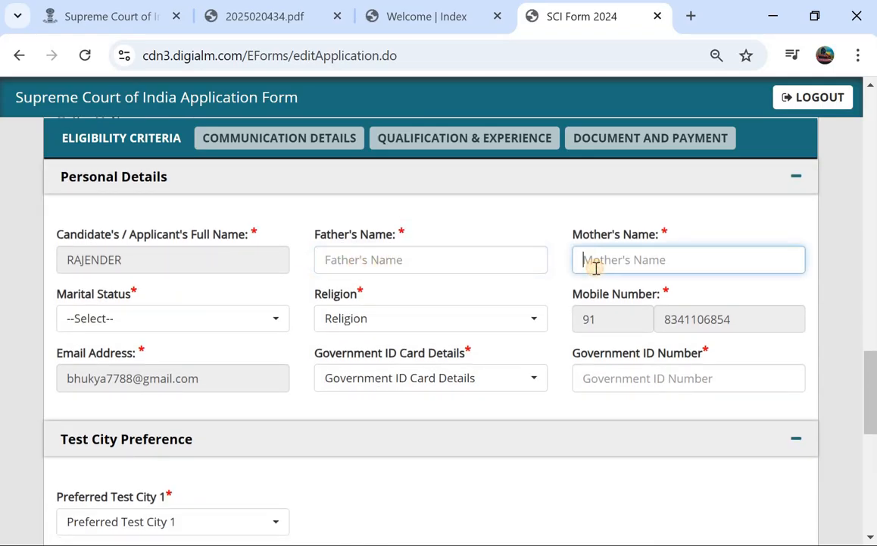
{"action": "left_click", "coordinate": [210, 328]}
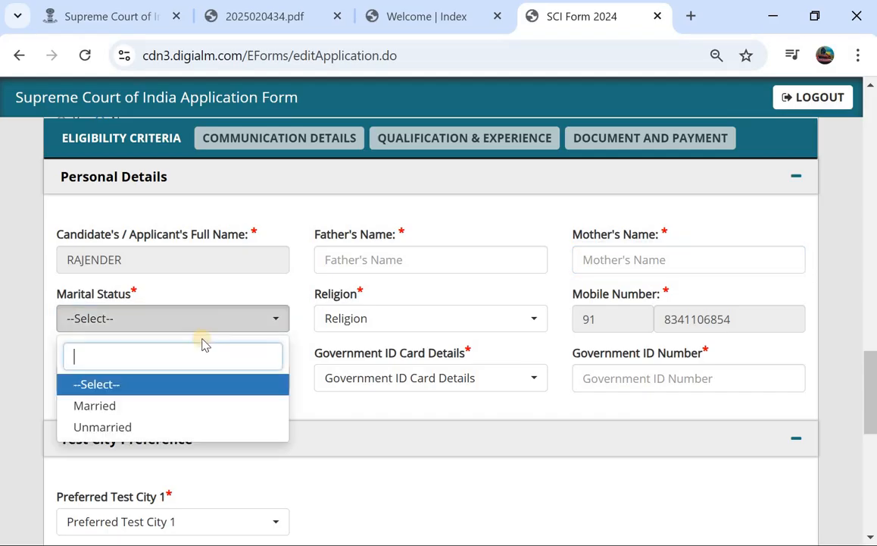
{"action": "left_click", "coordinate": [135, 426]}
Choose Hinduism as the religion and Pan Card as the government ID card in the Personal Details.
{"action": "left_click", "coordinate": [395, 328]}
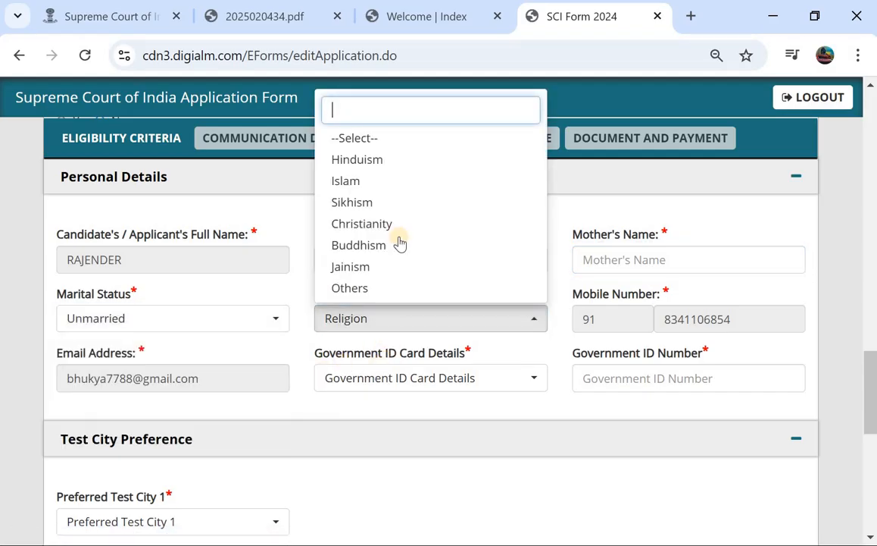
{"action": "left_click", "coordinate": [427, 167]}
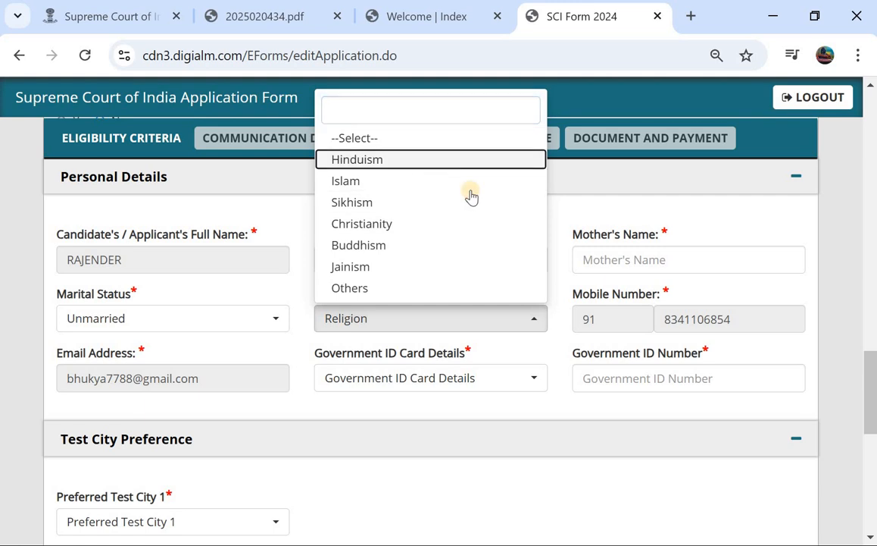
{"action": "left_click", "coordinate": [366, 385]}
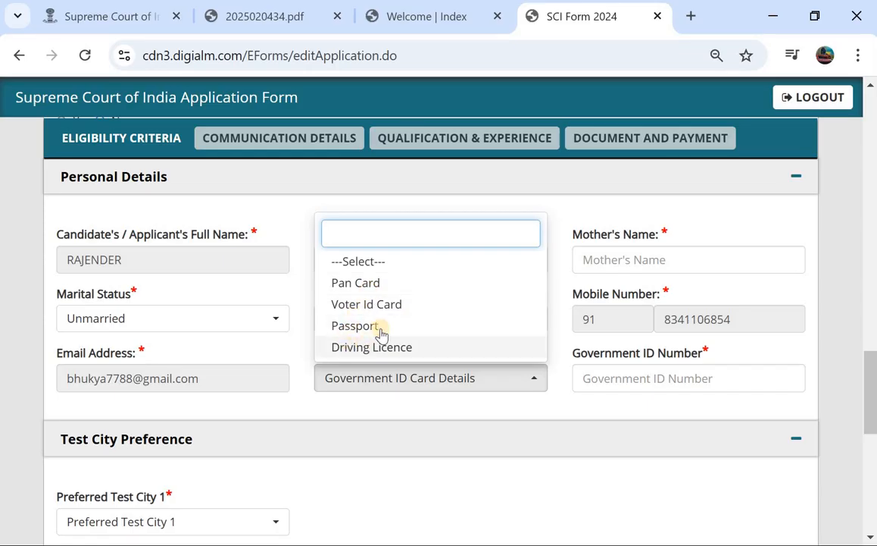
{"action": "left_click", "coordinate": [394, 284]}
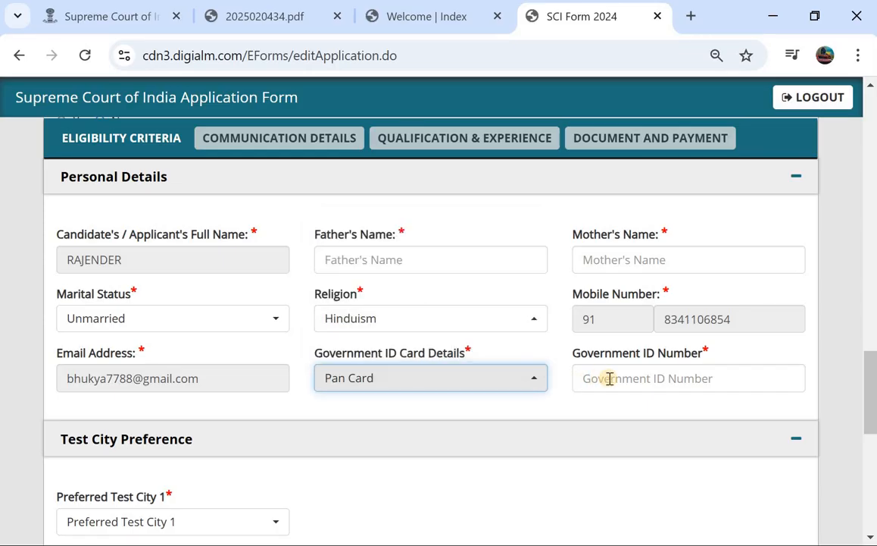
Choose Vijayawada as Preferred Test City 1 in the Test City Preference section.
{"action": "scroll", "coordinate": [591, 385], "scroll_direction": "down", "scroll_amount": 1}
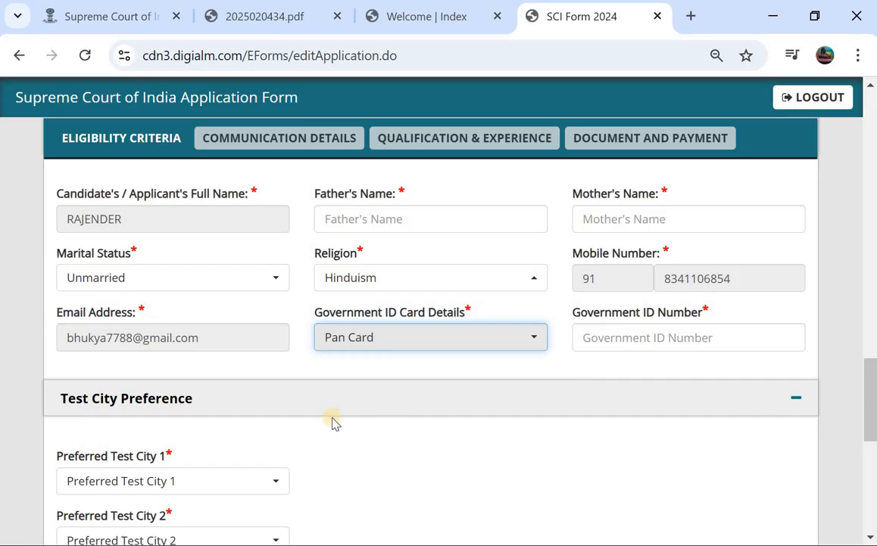
{"action": "scroll", "coordinate": [273, 402], "scroll_direction": "down", "scroll_amount": 2}
{"action": "left_click", "coordinate": [152, 357]}
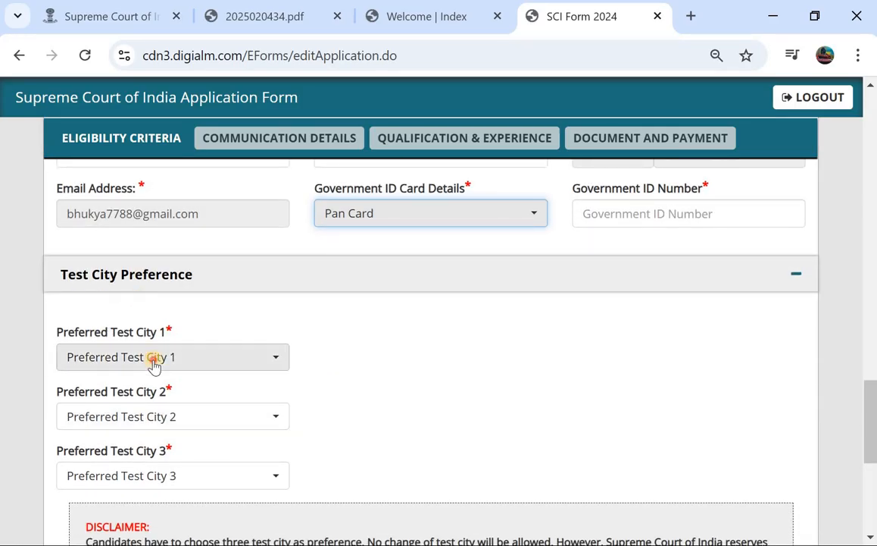
{"action": "scroll", "coordinate": [138, 204], "scroll_direction": "down", "scroll_amount": 3}
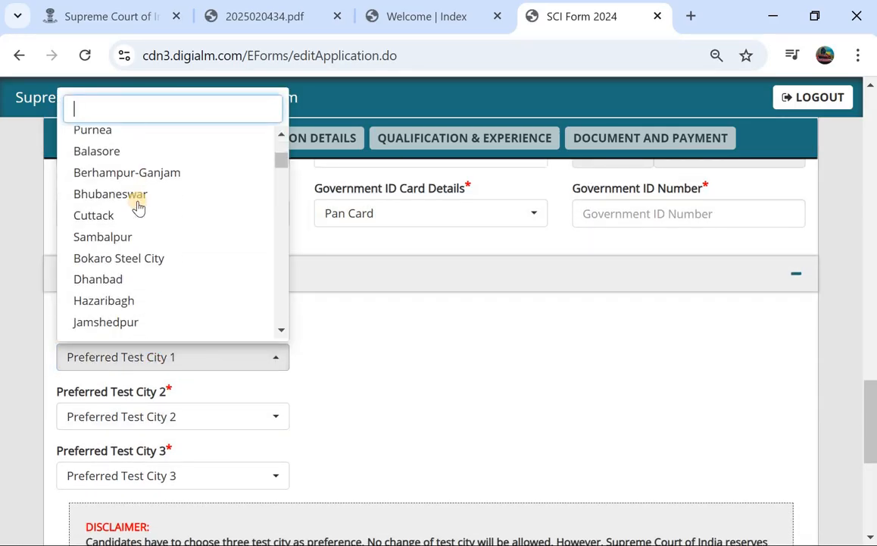
{"action": "scroll", "coordinate": [133, 245], "scroll_direction": "down", "scroll_amount": 2}
{"action": "scroll", "coordinate": [133, 245], "scroll_direction": "down", "scroll_amount": 8}
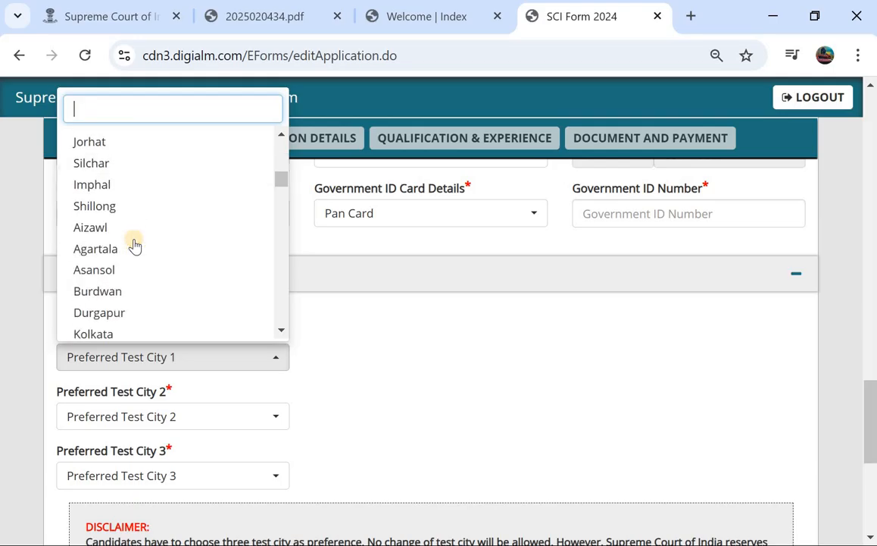
{"action": "scroll", "coordinate": [135, 244], "scroll_direction": "up", "scroll_amount": 1}
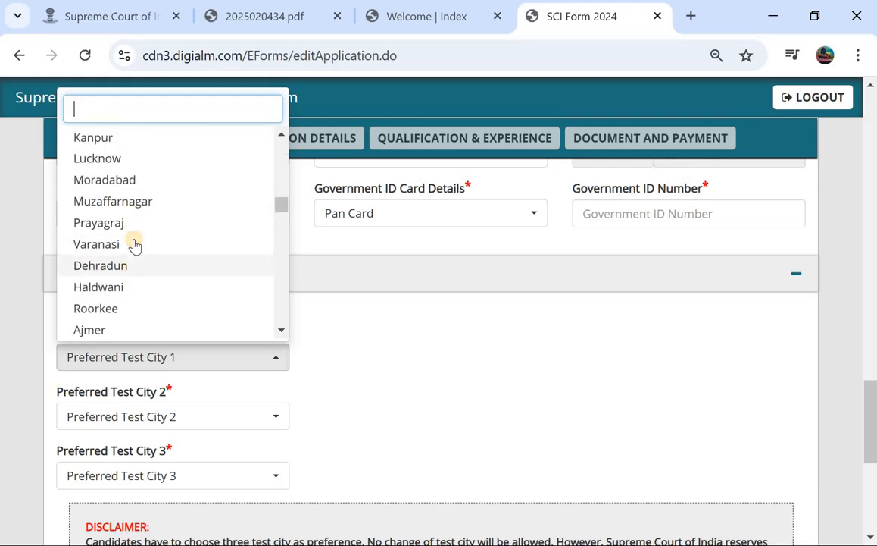
{"action": "scroll", "coordinate": [134, 244], "scroll_direction": "down", "scroll_amount": 10}
{"action": "scroll", "coordinate": [134, 245], "scroll_direction": "down", "scroll_amount": 6}
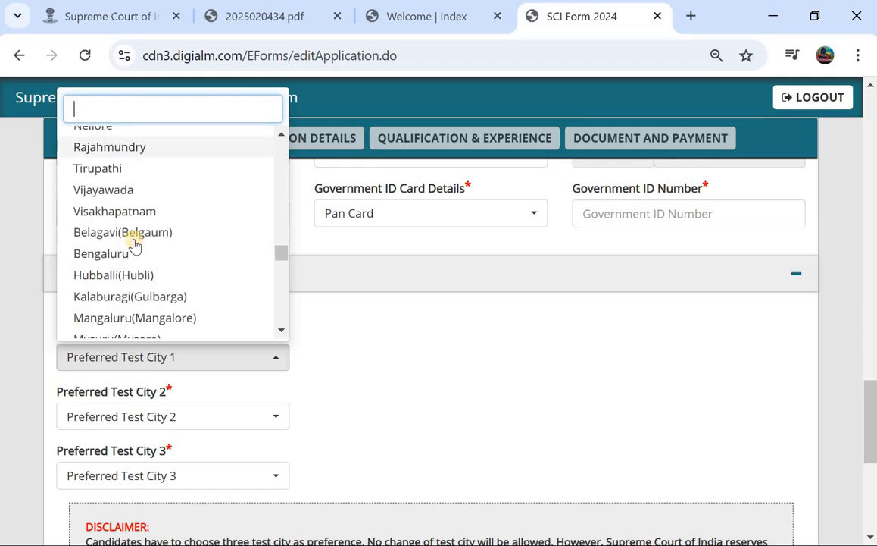
{"action": "scroll", "coordinate": [133, 243], "scroll_direction": "up", "scroll_amount": 2}
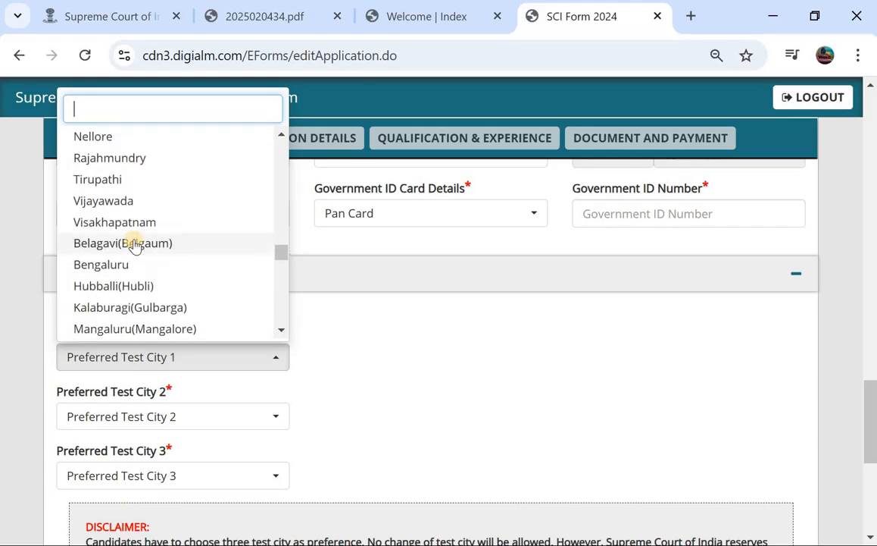
{"action": "left_click", "coordinate": [115, 203]}
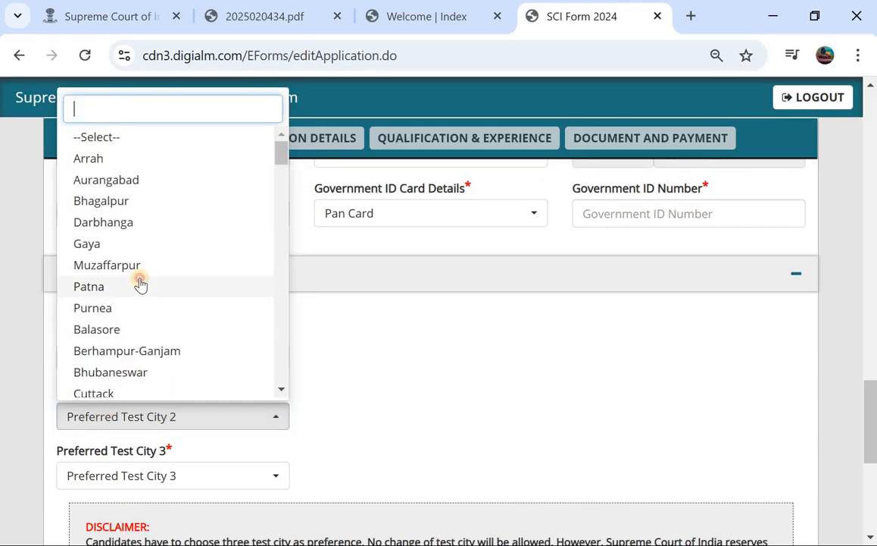
Choose Patna as Preferred Test City 2 and Bhagalpur as Preferred Test City 3.
{"action": "left_click", "coordinate": [140, 284]}
{"action": "left_click", "coordinate": [140, 492]}
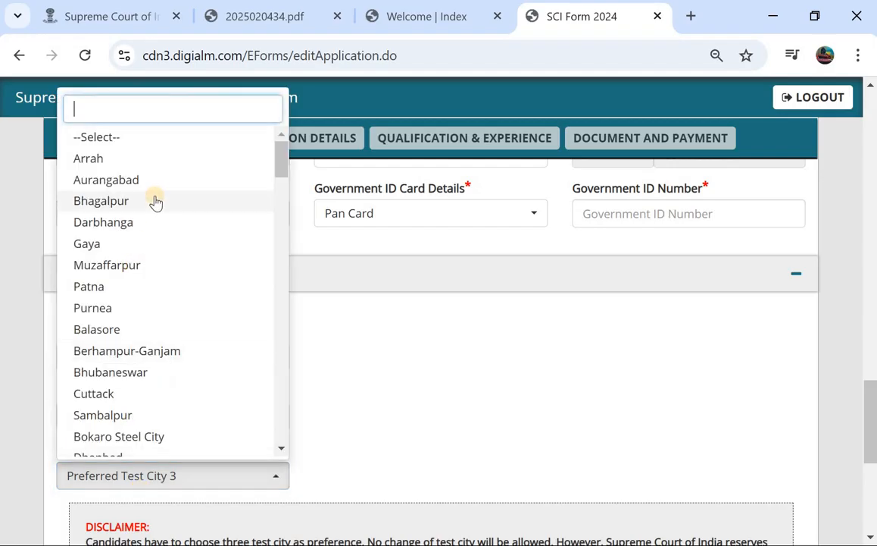
{"action": "left_click", "coordinate": [153, 198]}
Go through the Bank Details fields, leaving them blank, and save the Eligibility Criteria section to continue to Communication Details.
{"action": "scroll", "coordinate": [157, 201], "scroll_direction": "down", "scroll_amount": 3}
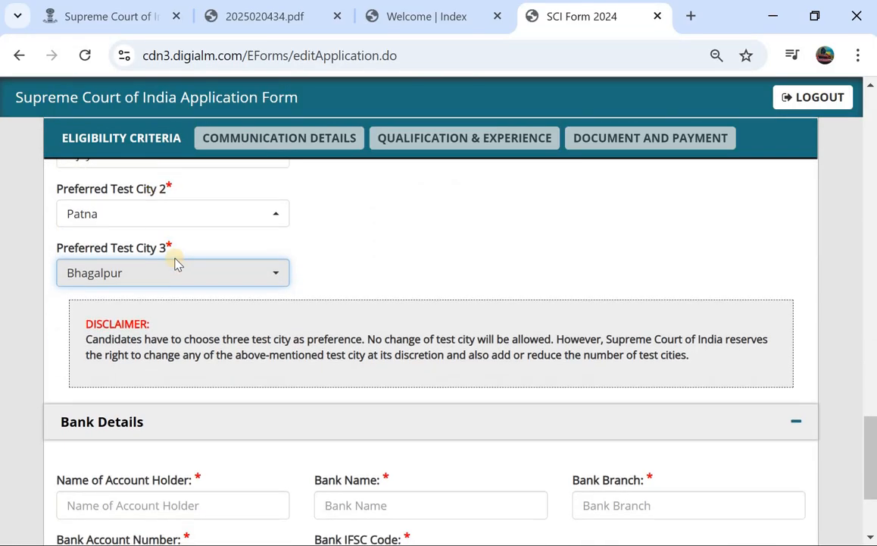
{"action": "scroll", "coordinate": [174, 261], "scroll_direction": "down", "scroll_amount": 2}
{"action": "scroll", "coordinate": [175, 261], "scroll_direction": "up", "scroll_amount": 1}
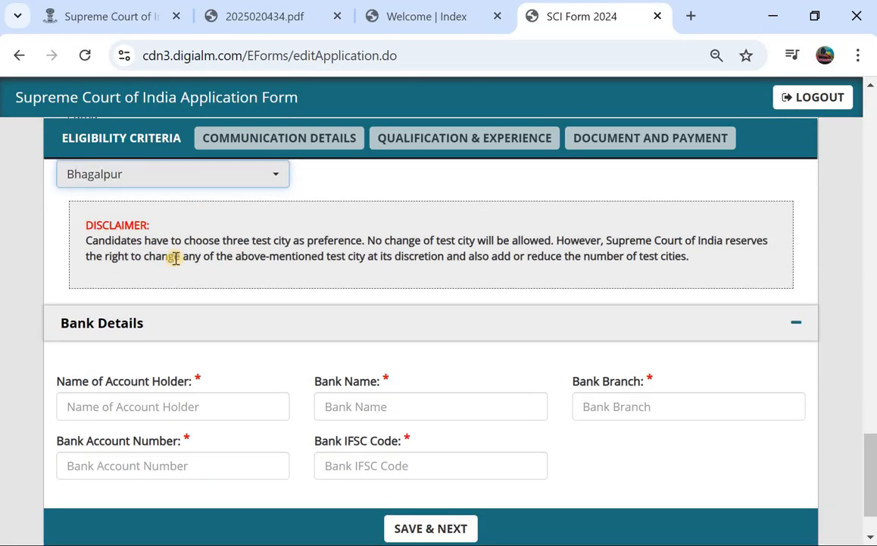
{"action": "scroll", "coordinate": [174, 261], "scroll_direction": "down", "scroll_amount": 1}
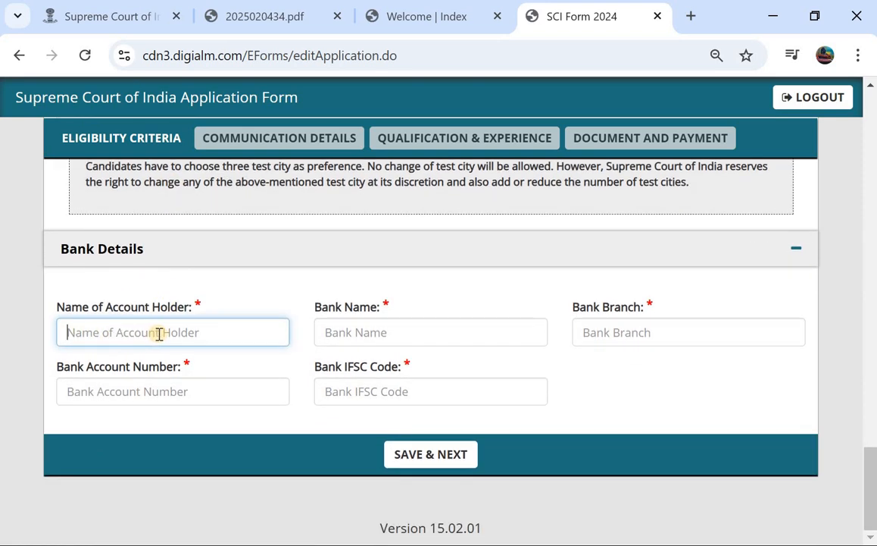
{"action": "left_click", "coordinate": [350, 332]}
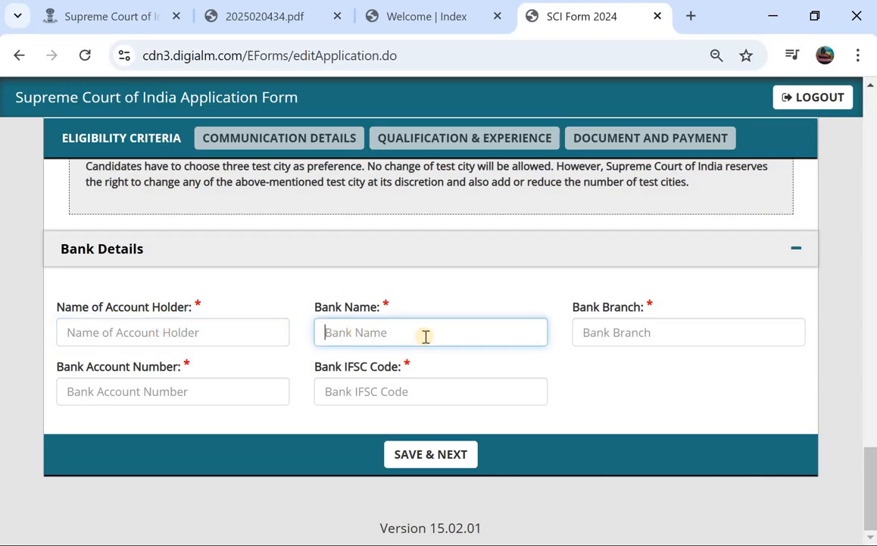
{"action": "left_click", "coordinate": [614, 325]}
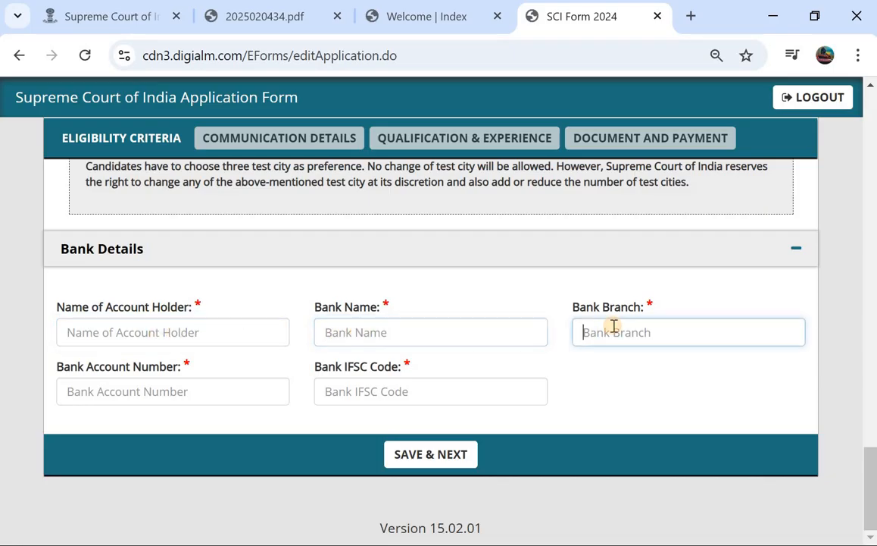
{"action": "left_click", "coordinate": [141, 395]}
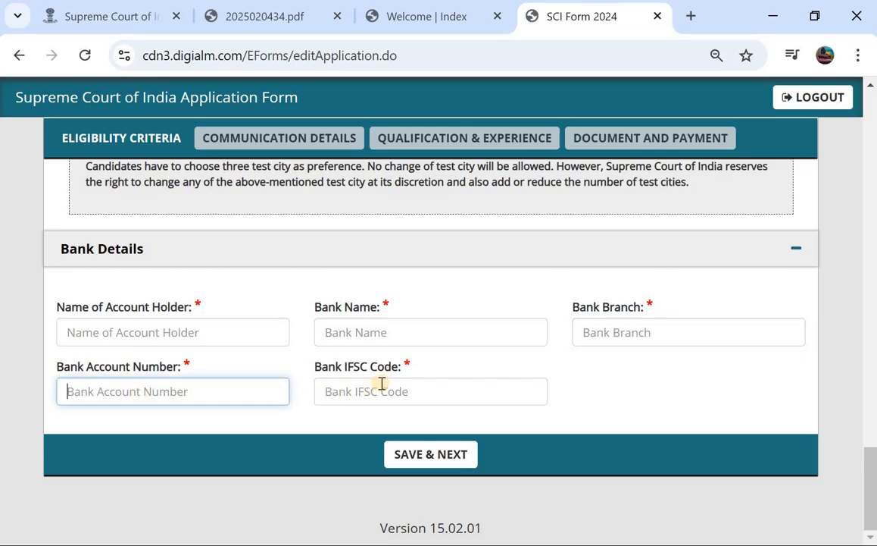
{"action": "scroll", "coordinate": [382, 379], "scroll_direction": "up", "scroll_amount": 1}
{"action": "scroll", "coordinate": [381, 378], "scroll_direction": "down", "scroll_amount": 1}
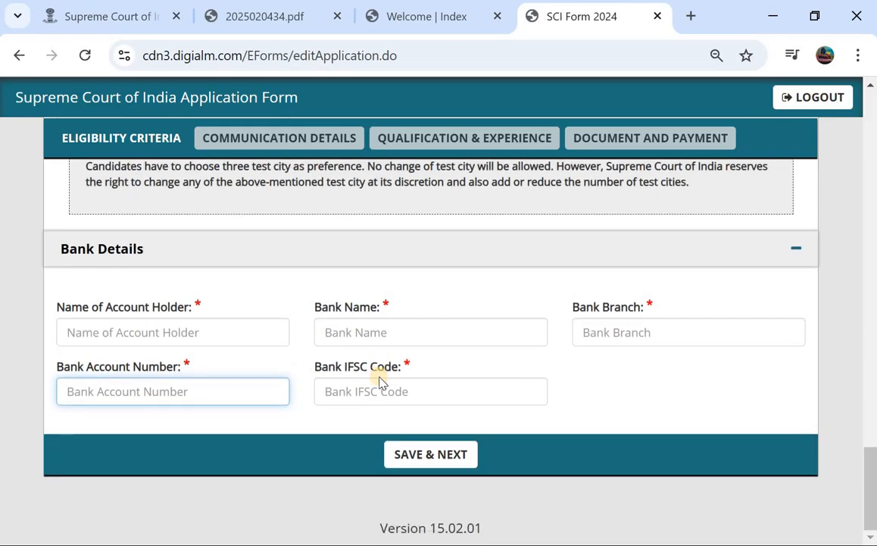
{"action": "left_click", "coordinate": [412, 454]}
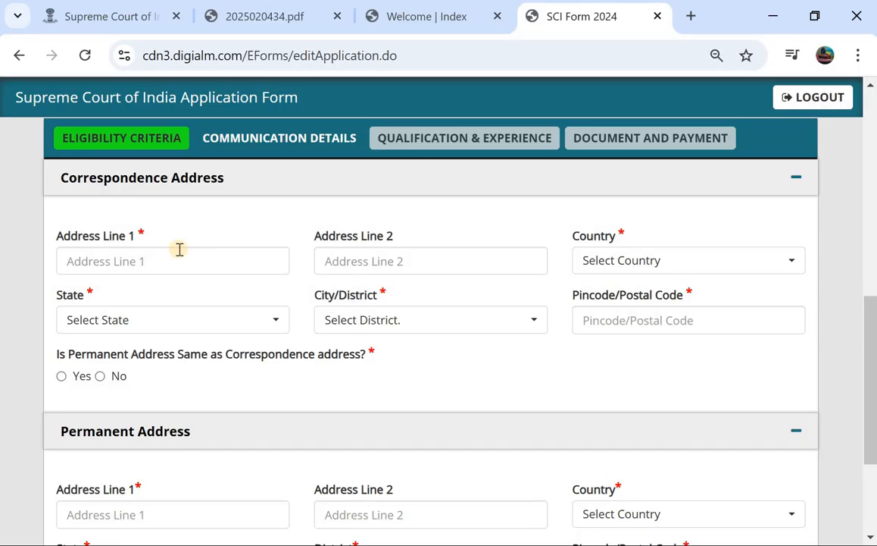
Set the country to India and the state to Telangana in the Correspondence Address, leaving the address lines blank.
{"action": "left_click", "coordinate": [135, 262]}
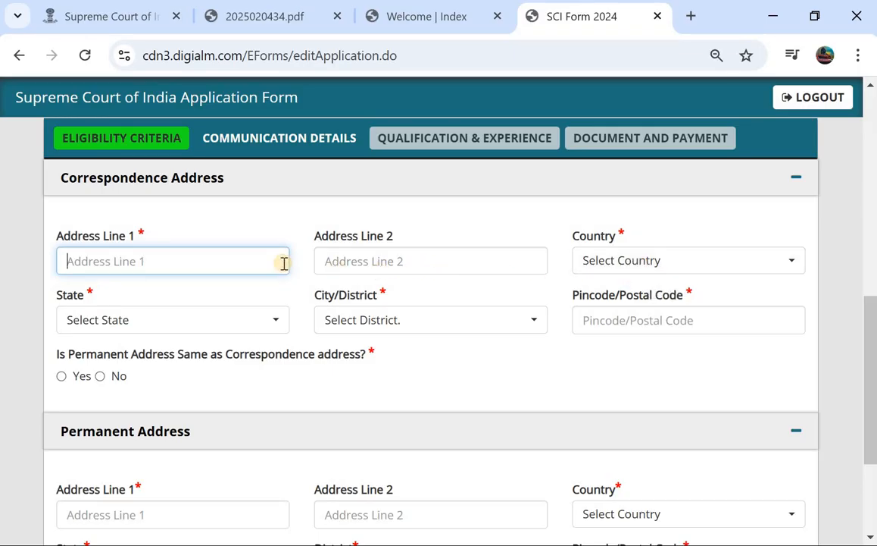
{"action": "left_click", "coordinate": [606, 266]}
{"action": "left_click", "coordinate": [608, 354]}
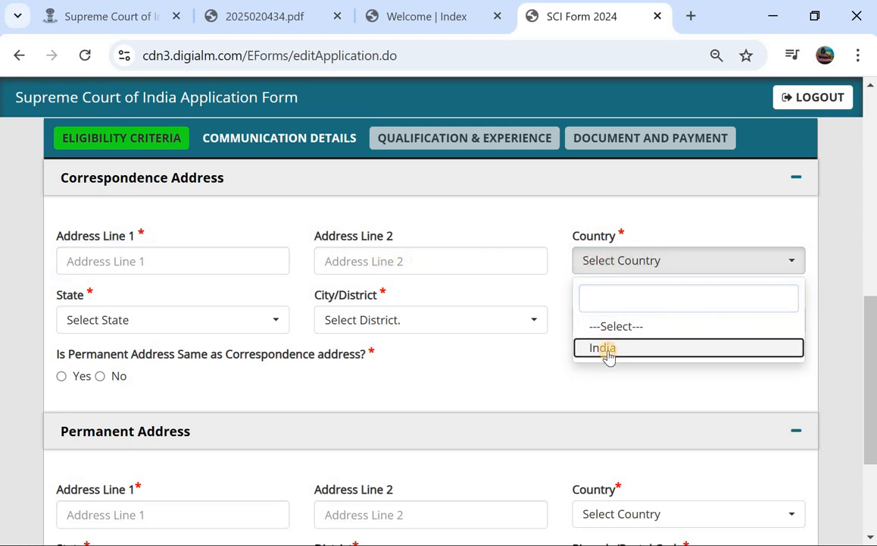
{"action": "left_click", "coordinate": [131, 308]}
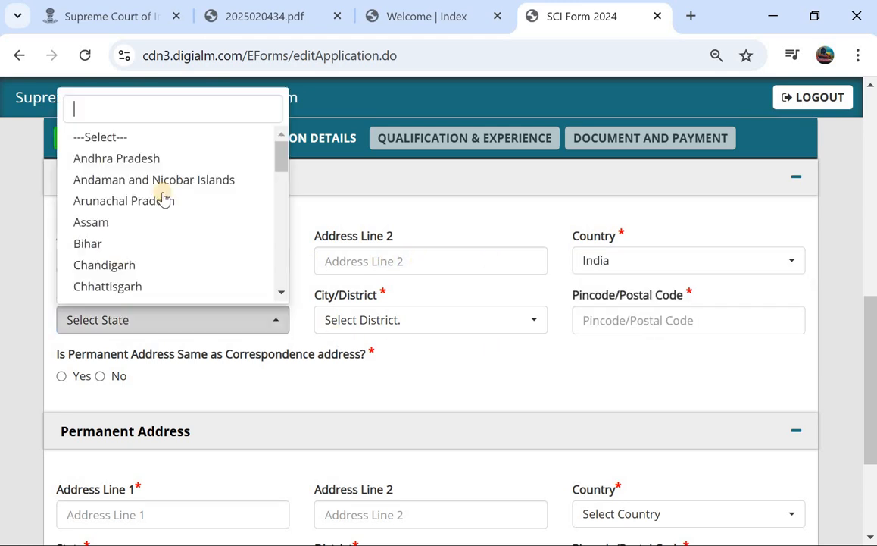
{"action": "scroll", "coordinate": [151, 205], "scroll_direction": "down", "scroll_amount": 5}
{"action": "scroll", "coordinate": [132, 227], "scroll_direction": "down", "scroll_amount": 1}
{"action": "left_click", "coordinate": [133, 238]}
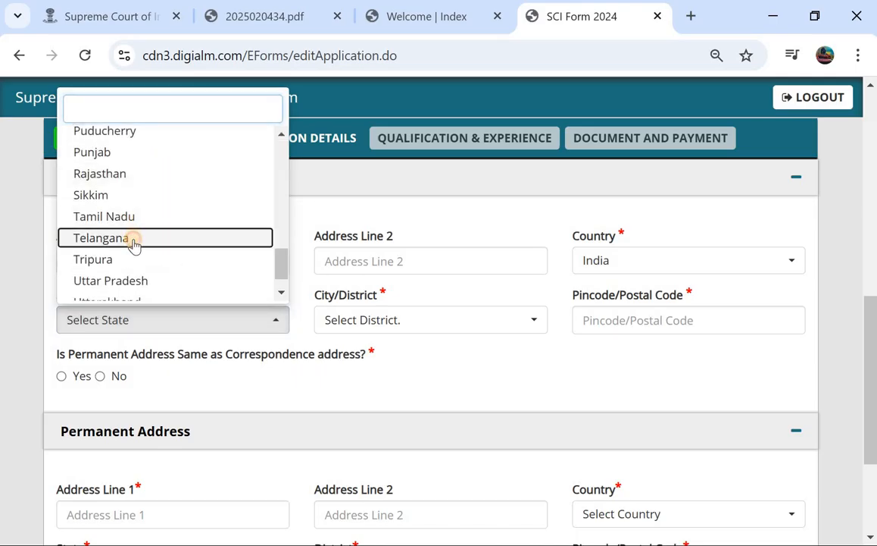
Choose Khammam as the city/district and enter the postal code in the Correspondence Address.
{"action": "left_click", "coordinate": [367, 319]}
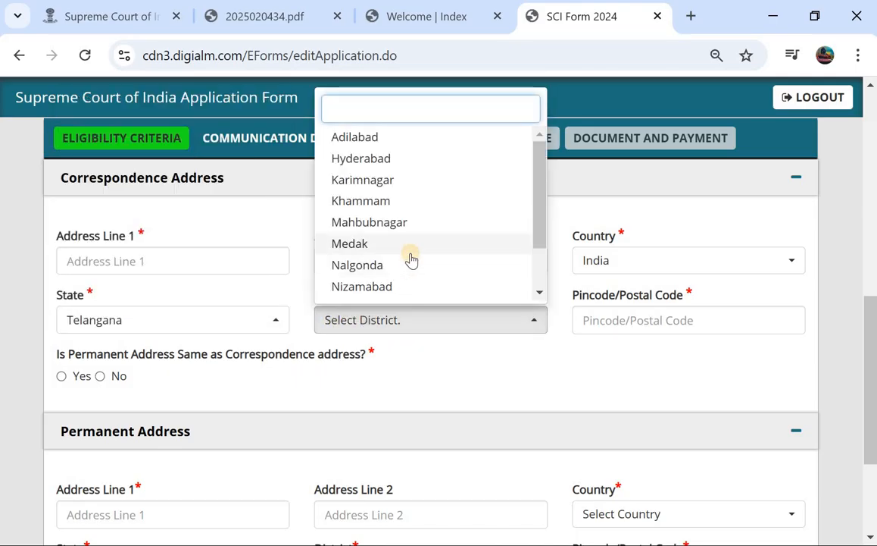
{"action": "scroll", "coordinate": [409, 257], "scroll_direction": "down", "scroll_amount": 2}
{"action": "scroll", "coordinate": [419, 185], "scroll_direction": "up", "scroll_amount": 2}
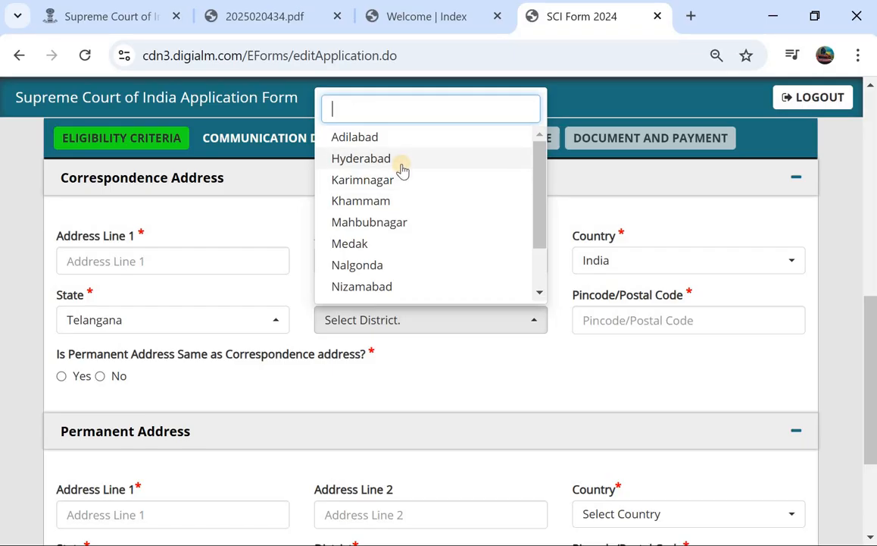
{"action": "left_click", "coordinate": [382, 202]}
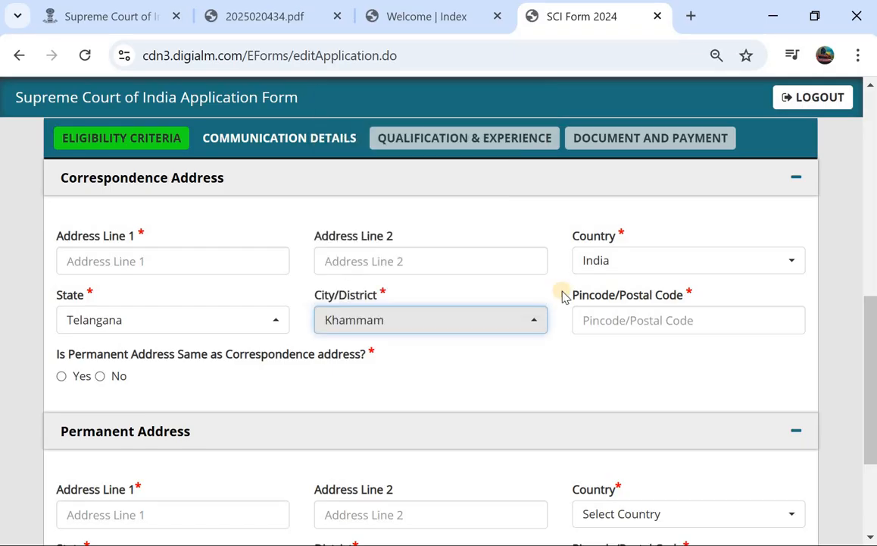
{"action": "left_click", "coordinate": [597, 323]}
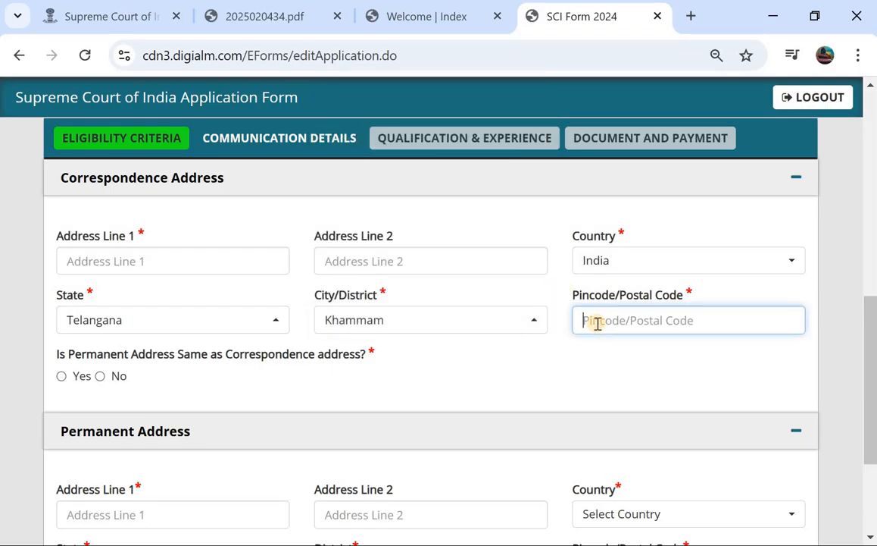
{"action": "type", "text": "506101"}
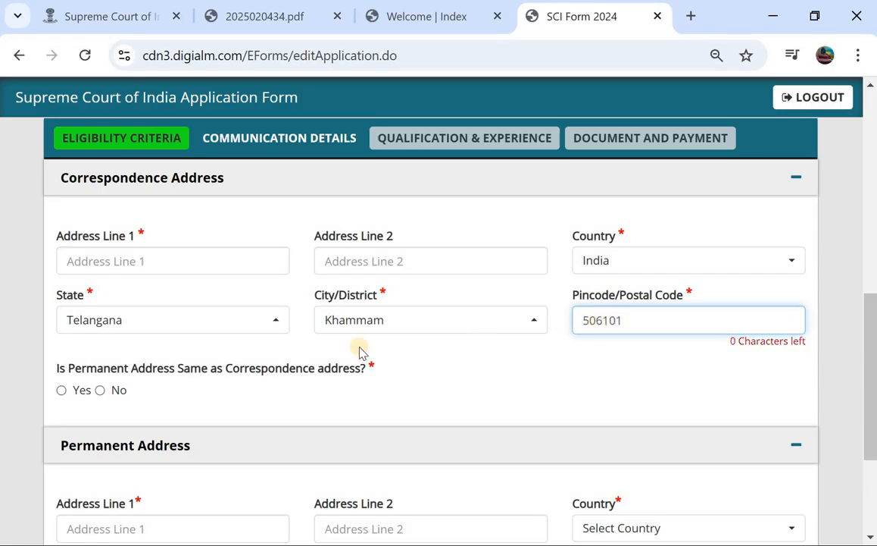
Mark the permanent address as same as the correspondence address and save the Communication Details to continue to Qualification & Experience.
{"action": "left_click", "coordinate": [62, 391]}
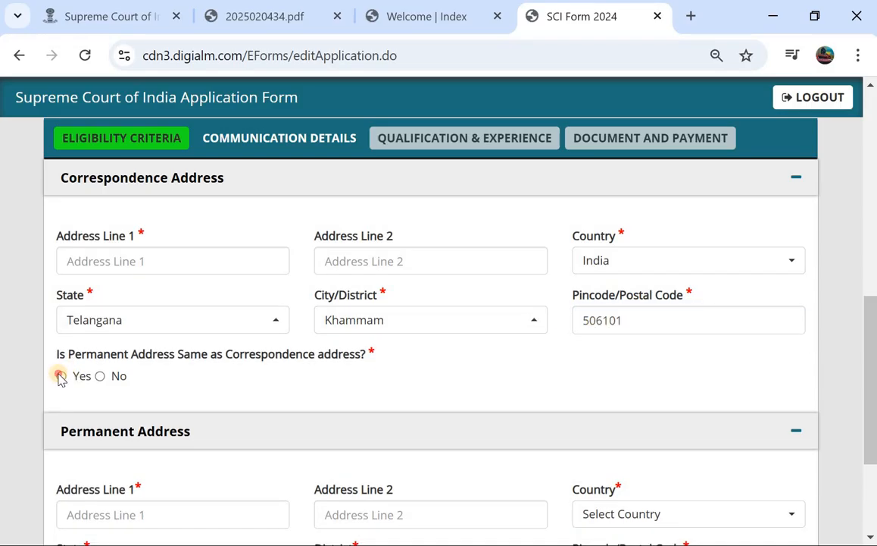
{"action": "left_click", "coordinate": [62, 377]}
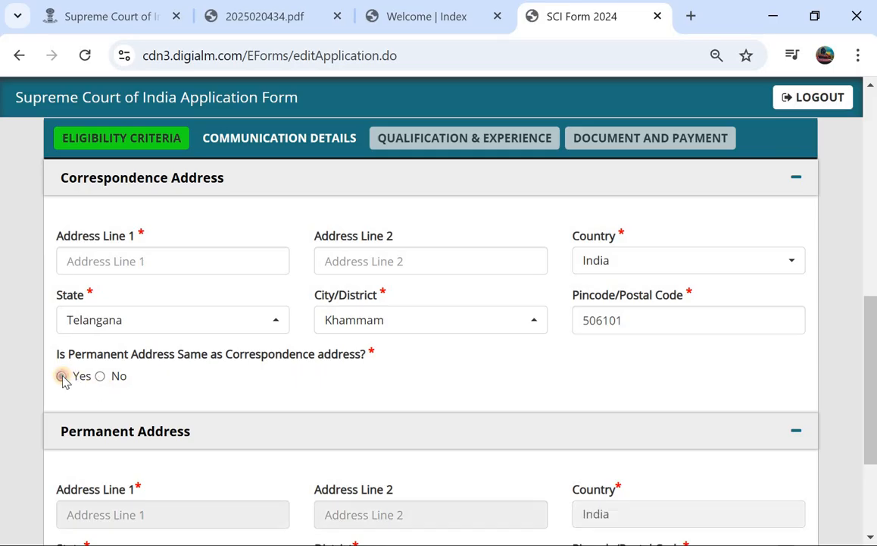
{"action": "scroll", "coordinate": [114, 371], "scroll_direction": "down", "scroll_amount": 1}
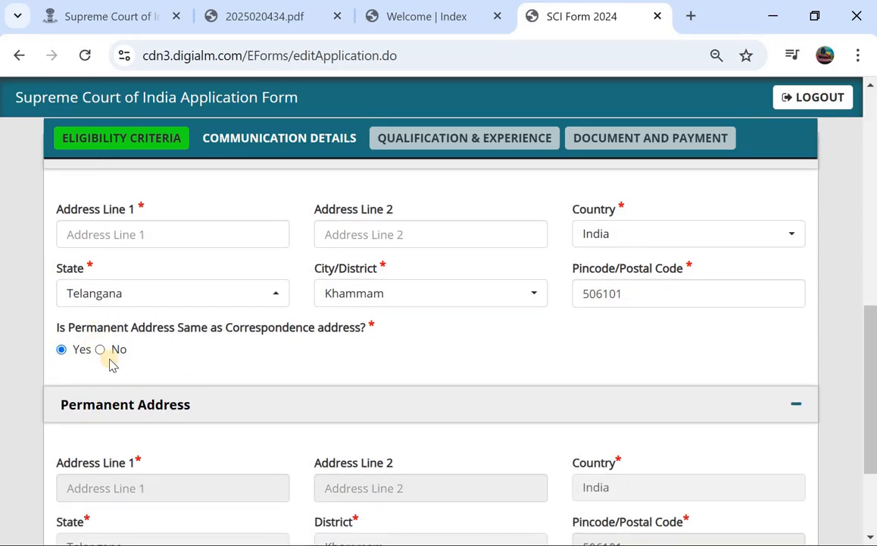
{"action": "scroll", "coordinate": [111, 420], "scroll_direction": "down", "scroll_amount": 2}
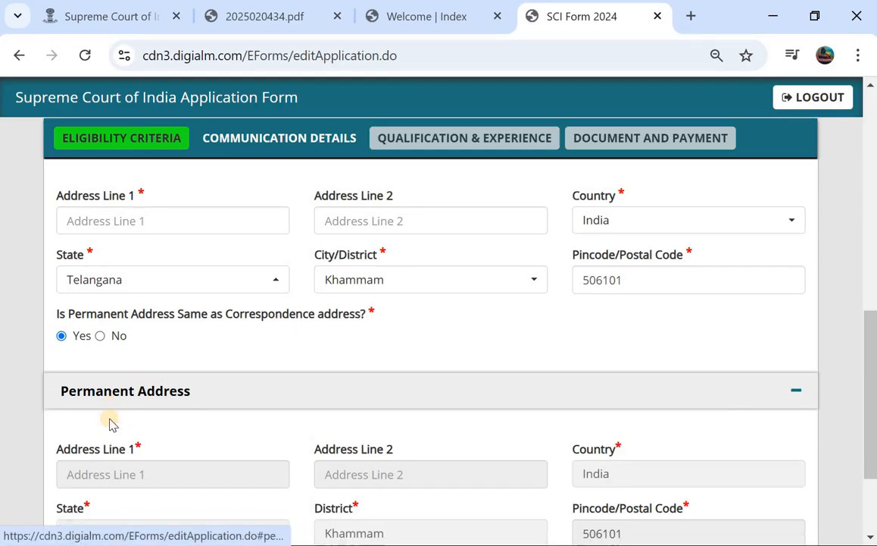
{"action": "scroll", "coordinate": [134, 389], "scroll_direction": "down", "scroll_amount": 3}
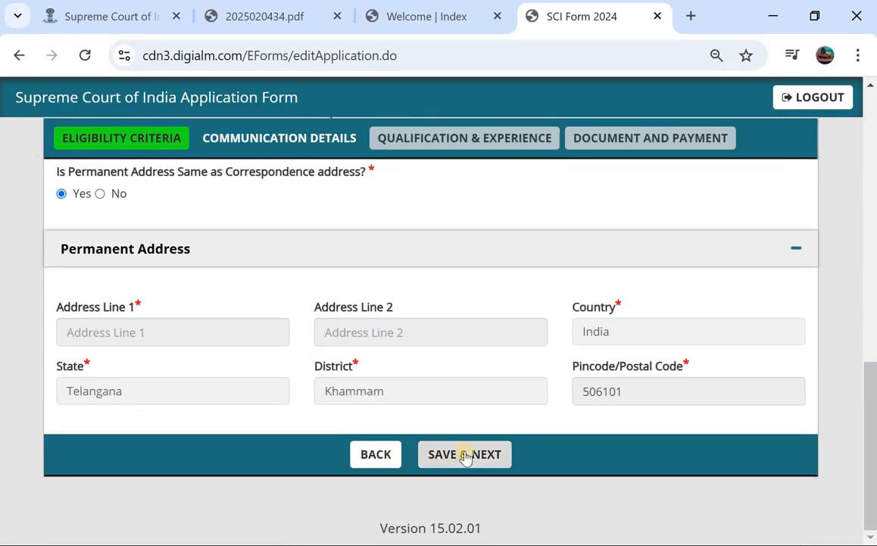
{"action": "left_click", "coordinate": [465, 454]}
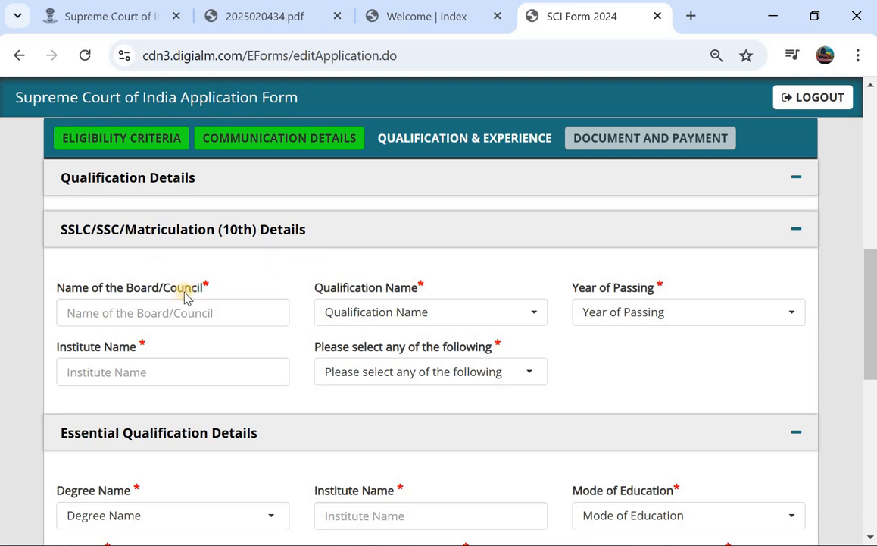
Enter "TS board" as the name of the board/council in the SSLC/SSC/Matriculation (10th) Details.
{"action": "scroll", "coordinate": [220, 352], "scroll_direction": "down", "scroll_amount": 1}
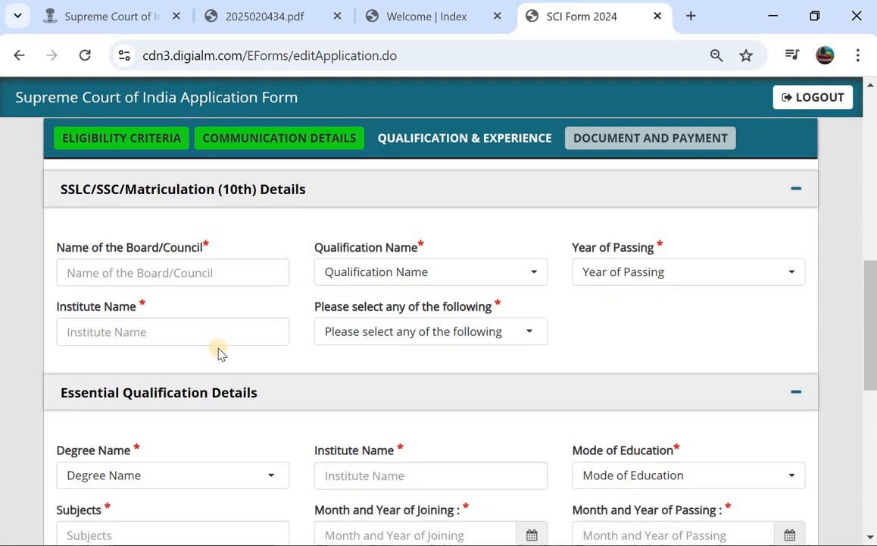
{"action": "scroll", "coordinate": [220, 354], "scroll_direction": "up", "scroll_amount": 1}
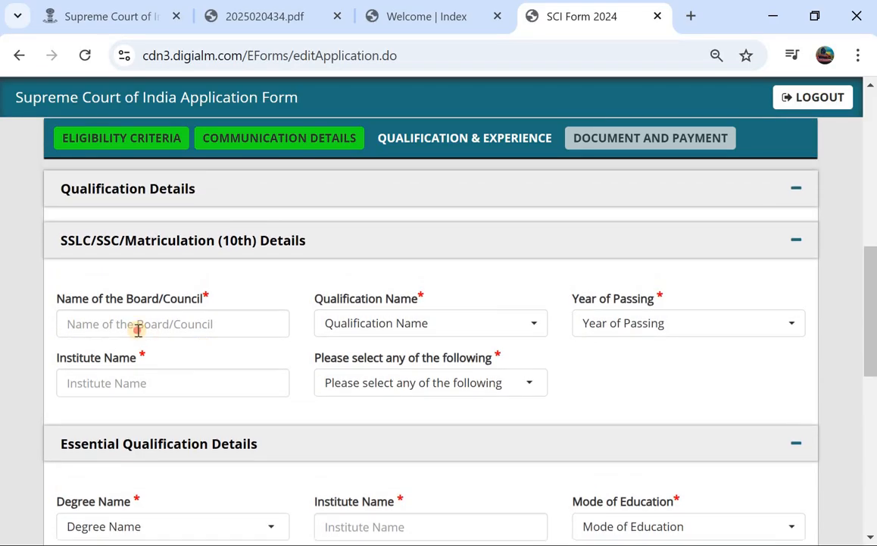
{"action": "left_click", "coordinate": [138, 329]}
{"action": "type", "text": "TS board"}
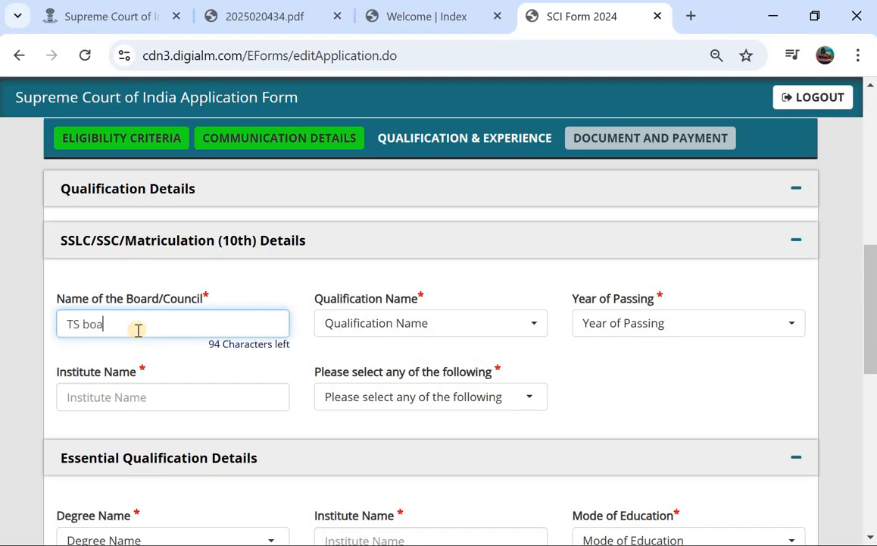
Set the qualification name to SSC and the year of passing to 2015 in the 10th details.
{"action": "left_click", "coordinate": [375, 317]}
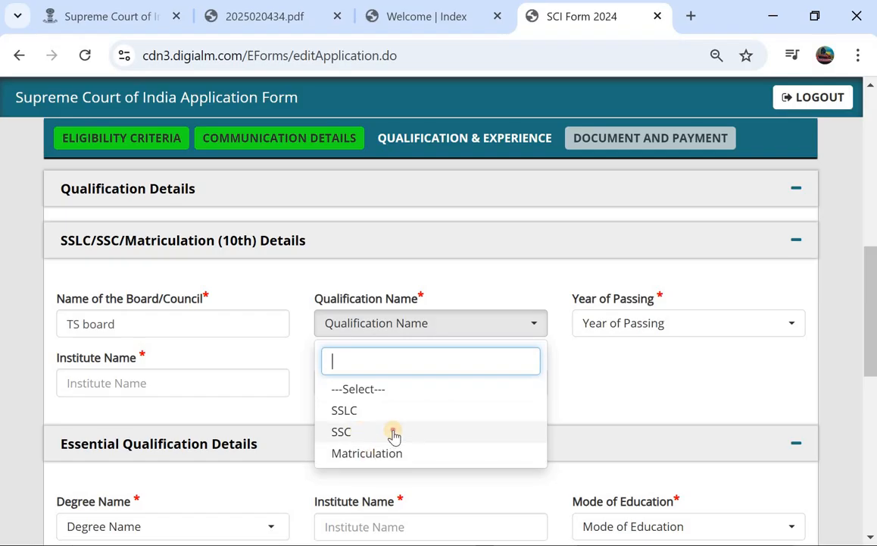
{"action": "left_click", "coordinate": [393, 433]}
{"action": "left_click", "coordinate": [646, 321]}
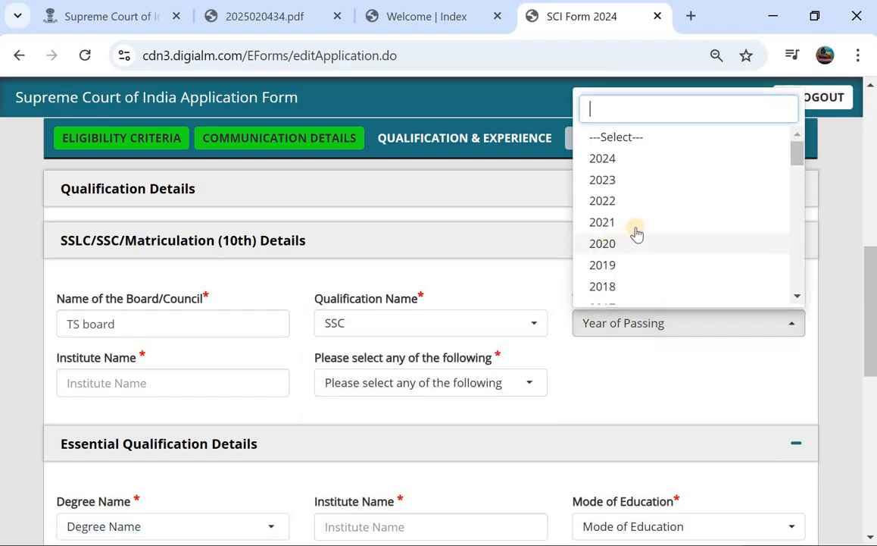
{"action": "scroll", "coordinate": [639, 215], "scroll_direction": "down", "scroll_amount": 3}
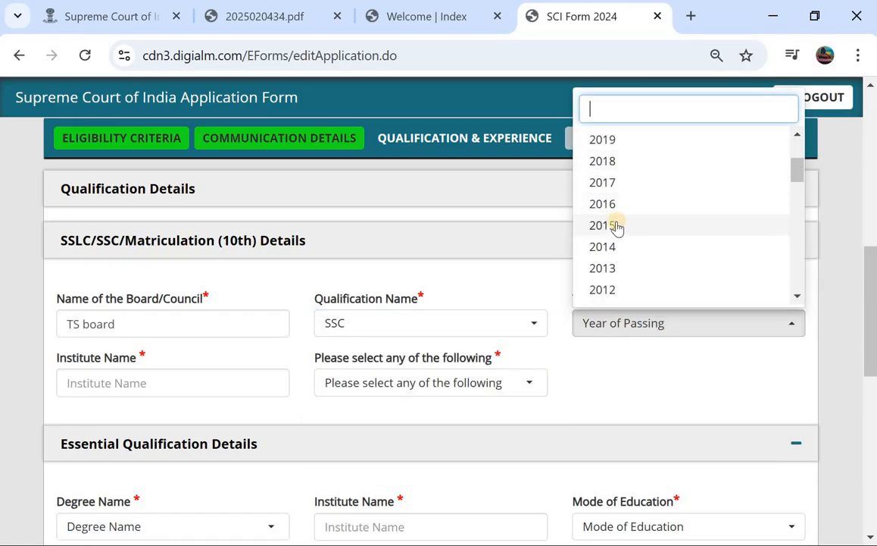
{"action": "left_click", "coordinate": [617, 226]}
Enter "zphs" as the institute name in the SSLC/SSC/Matriculation (10th) Details.
{"action": "left_click", "coordinate": [147, 394]}
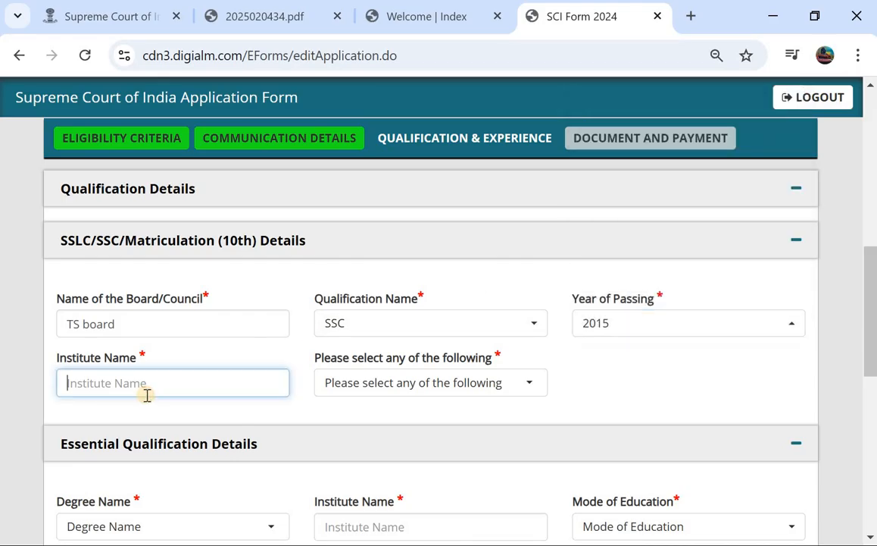
{"action": "type", "text": "ts"}
{"action": "key", "text": "BackSpace"}
{"action": "key", "text": "BackSpace"}
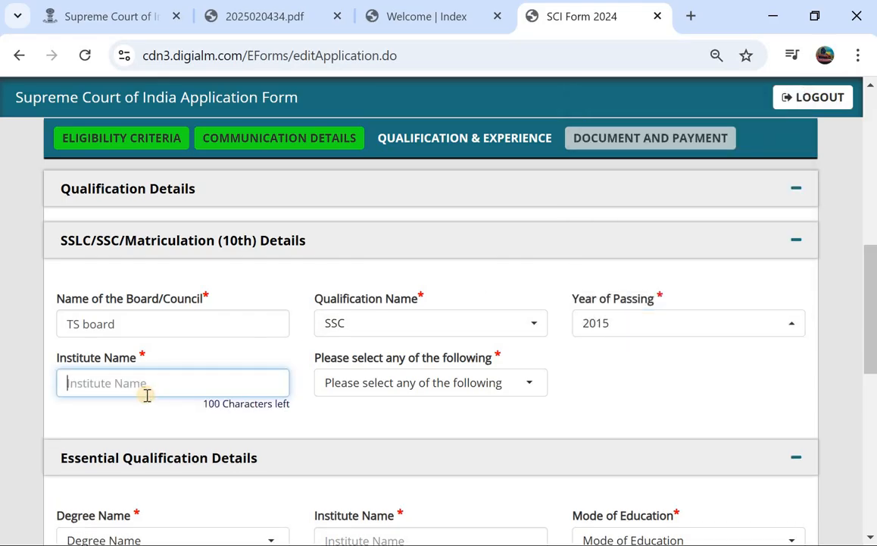
{"action": "type", "text": "zphs"}
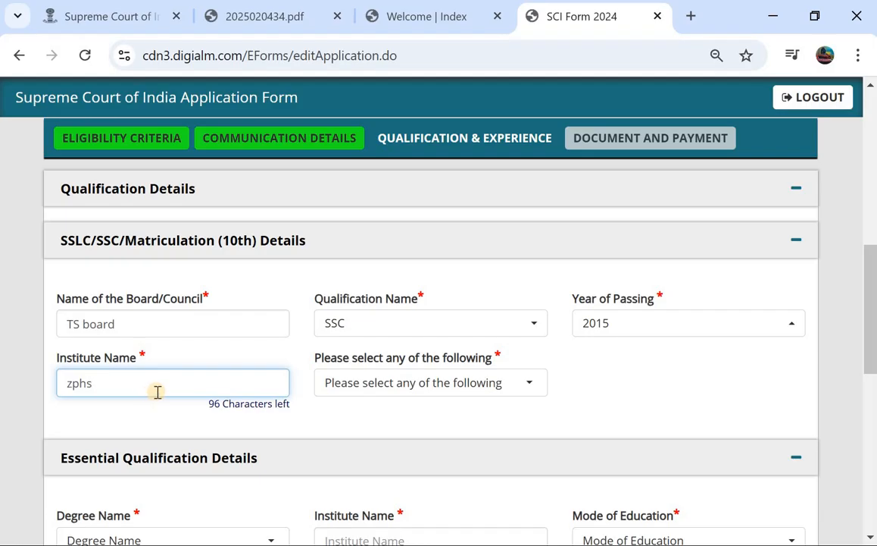
Choose Percentage as the 10th result type and enter 78 marks obtained out of a maximum of 100.
{"action": "left_click", "coordinate": [354, 388]}
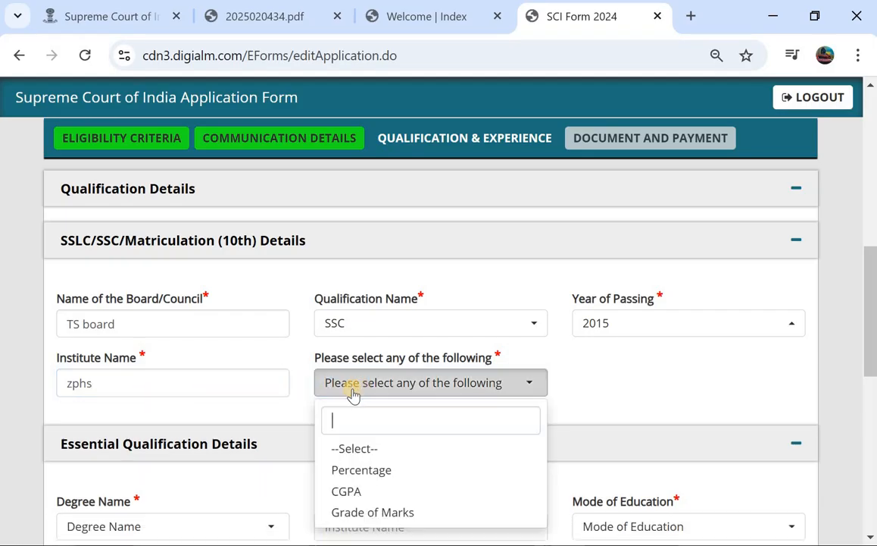
{"action": "left_click", "coordinate": [346, 470]}
{"action": "left_click", "coordinate": [613, 384]}
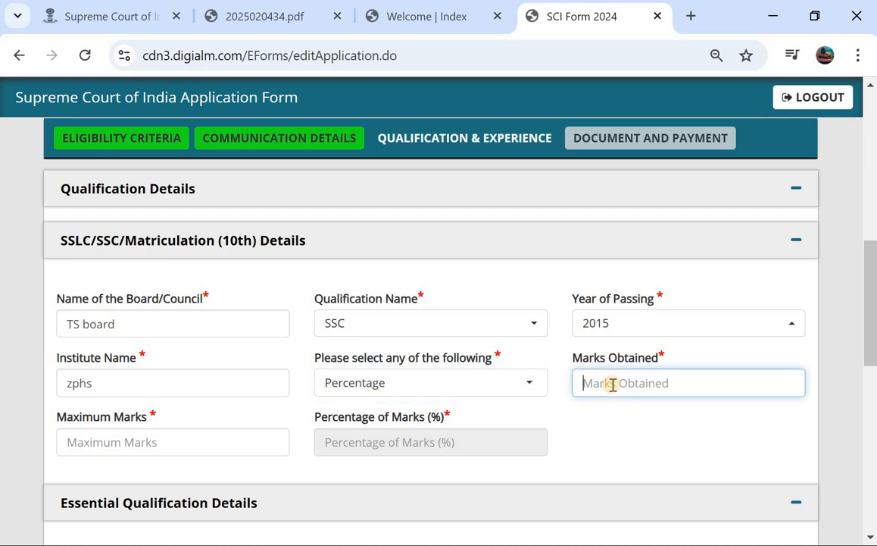
{"action": "type", "text": "78"}
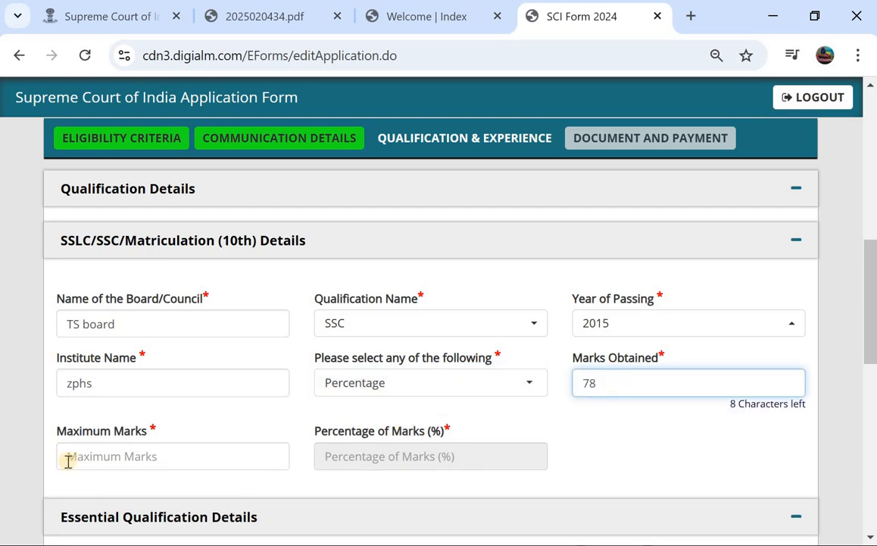
{"action": "left_click", "coordinate": [91, 458]}
{"action": "type", "text": "100"}
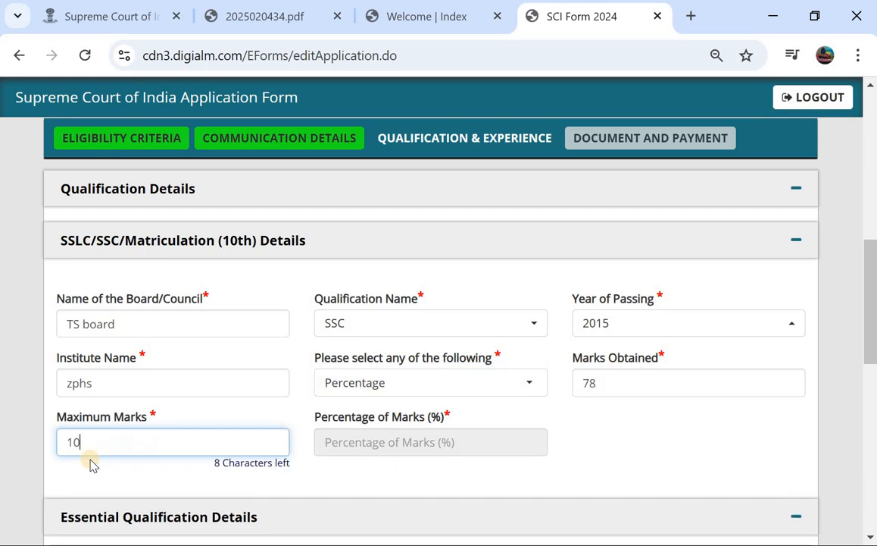
{"action": "left_click", "coordinate": [384, 448]}
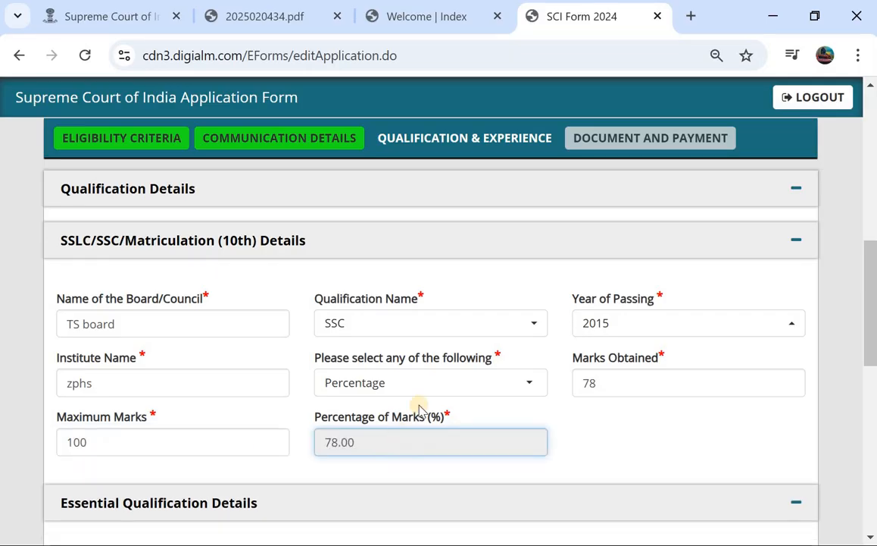
Change the 10th result type to CGPA and enter 7.8 as the CGPA obtained, dismissing the alert.
{"action": "left_click", "coordinate": [437, 392]}
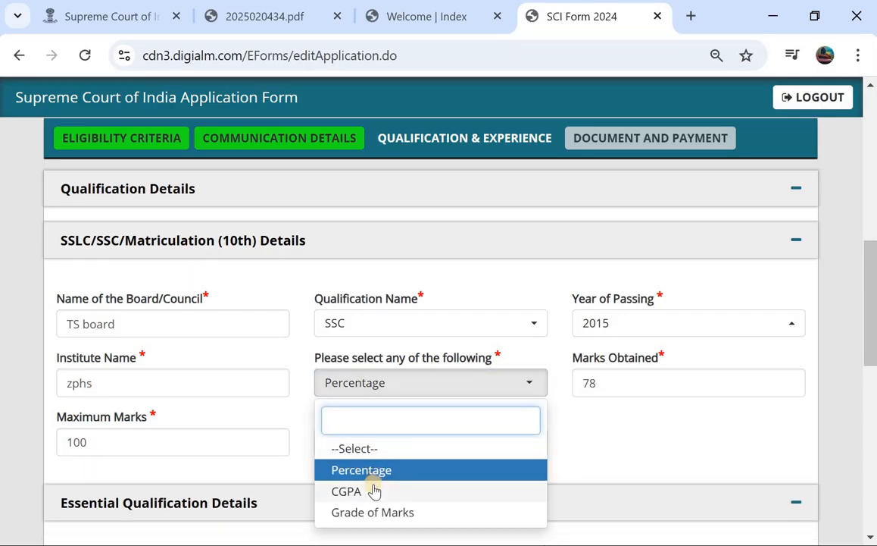
{"action": "left_click", "coordinate": [374, 491]}
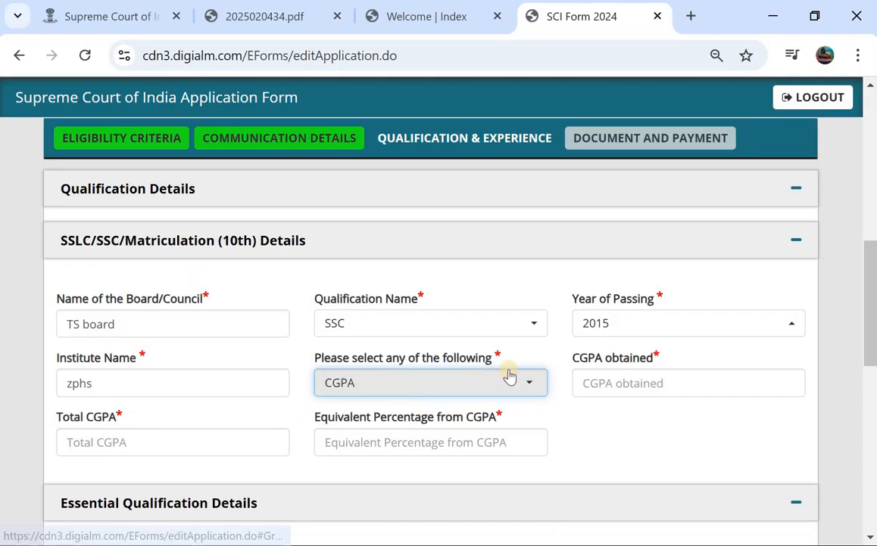
{"action": "left_click", "coordinate": [611, 384]}
{"action": "type", "text": "78"}
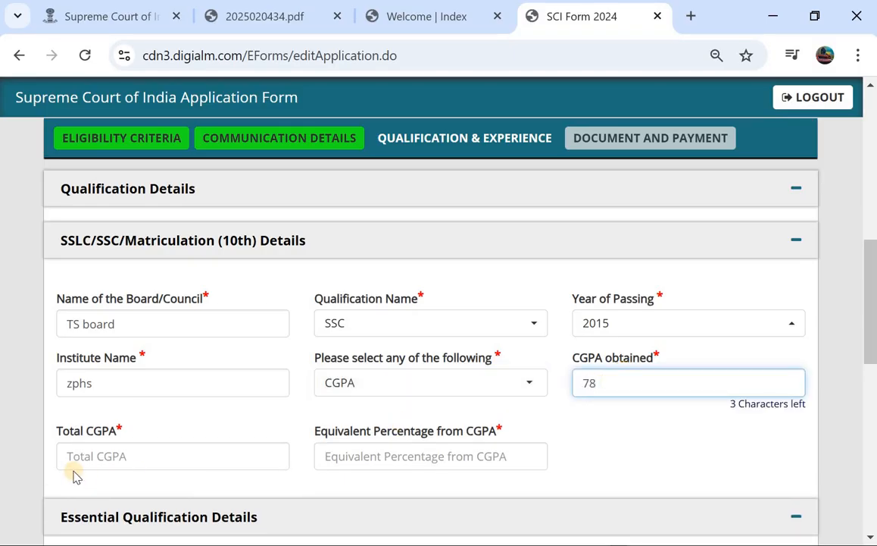
{"action": "key", "text": "BackSpace"}
{"action": "key", "text": "BackSpace"}
{"action": "type", "text": "100"}
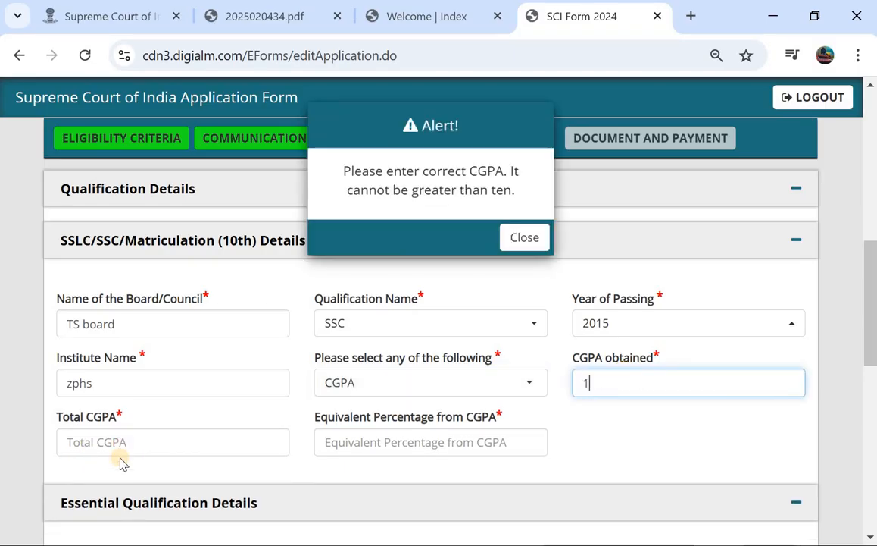
{"action": "left_click", "coordinate": [522, 234]}
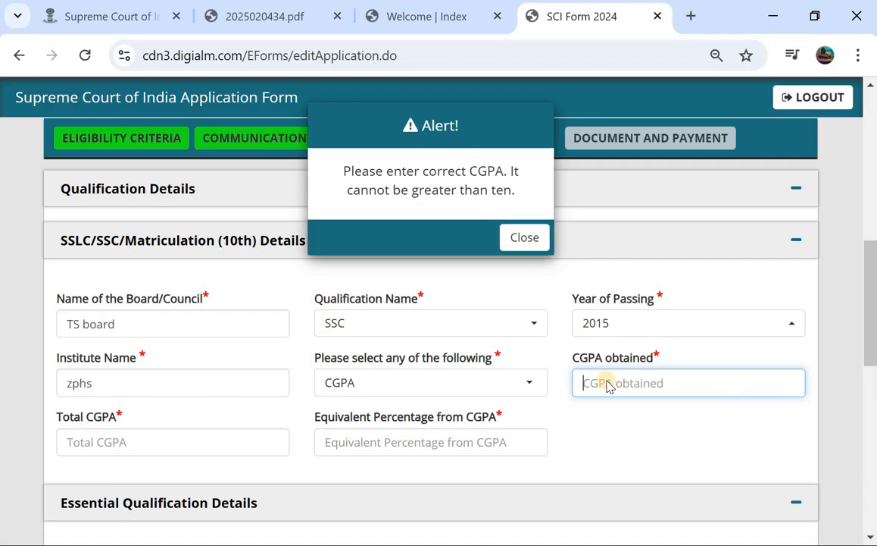
{"action": "type", "text": "7.8"}
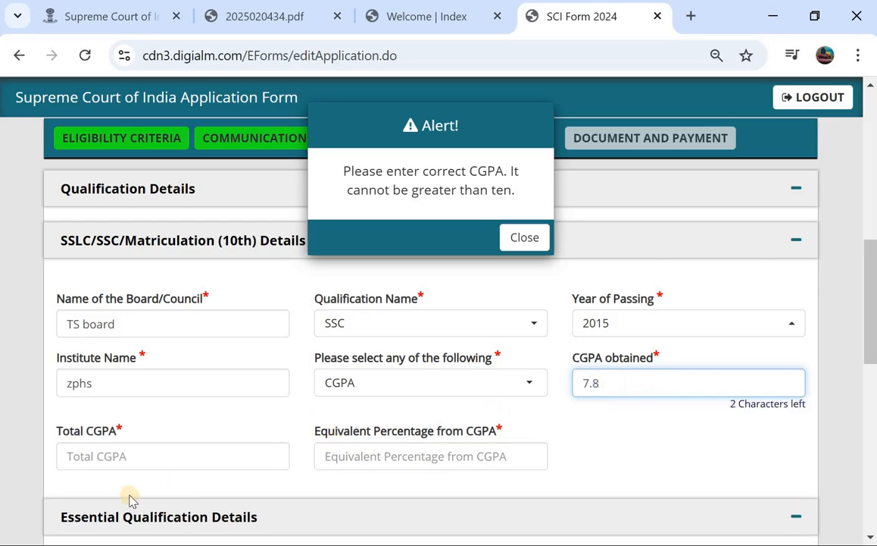
{"action": "left_click", "coordinate": [533, 237]}
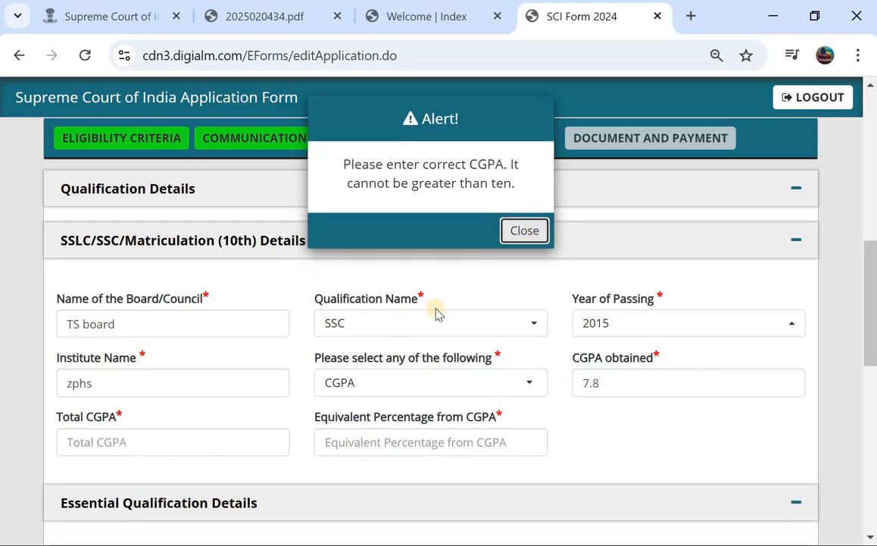
Try the Grade of Marks option for the 10th result type, and set it back to Percentage.
{"action": "left_click", "coordinate": [386, 388]}
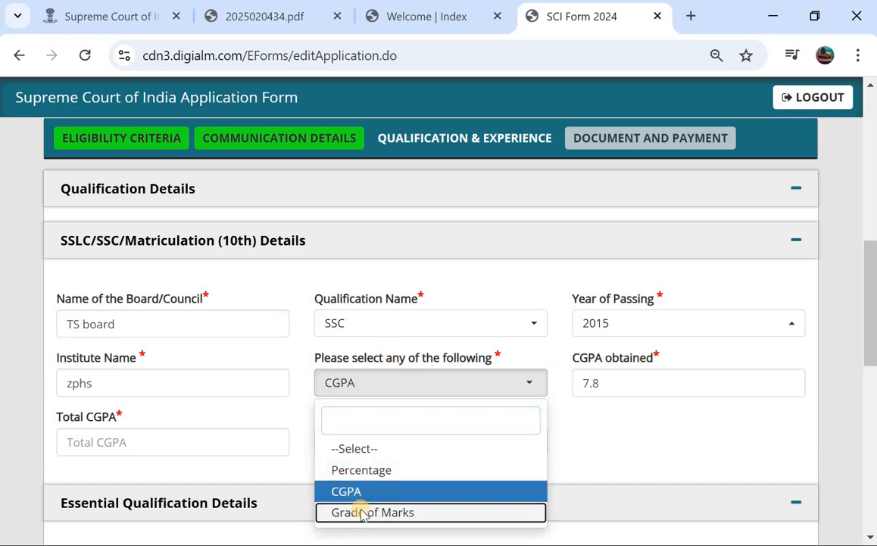
{"action": "left_click", "coordinate": [361, 512]}
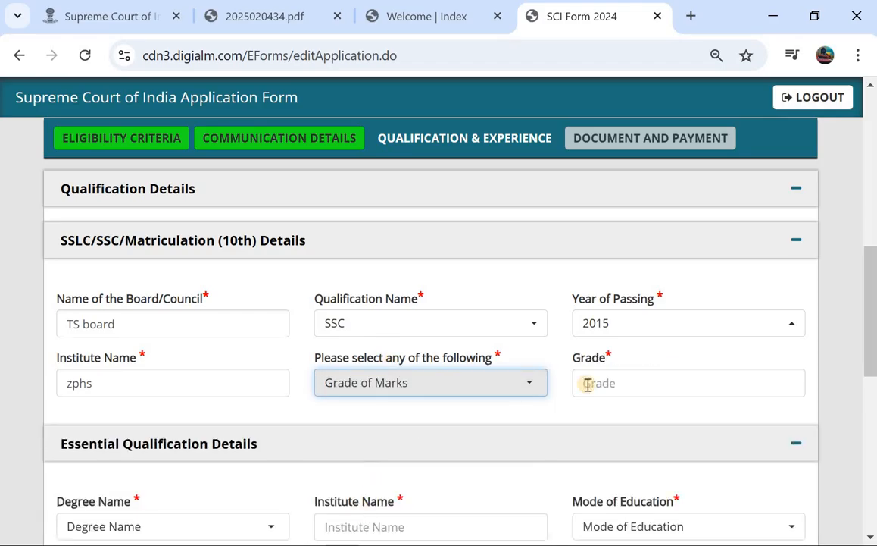
{"action": "left_click", "coordinate": [455, 384]}
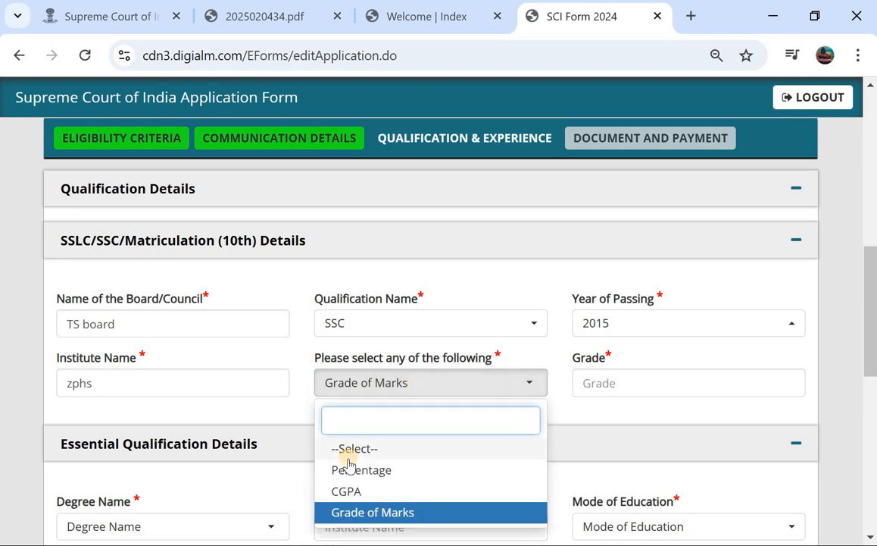
{"action": "left_click", "coordinate": [347, 470]}
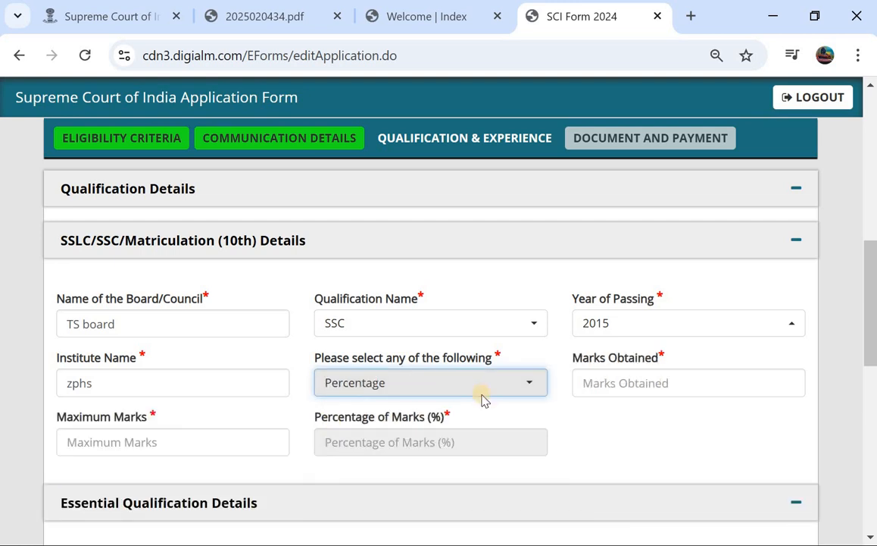
Set the degree name to Graduate Degree and the mode of education to Full Time in the Essential Qualification Details.
{"action": "scroll", "coordinate": [470, 397], "scroll_direction": "down", "scroll_amount": 2}
{"action": "scroll", "coordinate": [227, 304], "scroll_direction": "down", "scroll_amount": 2}
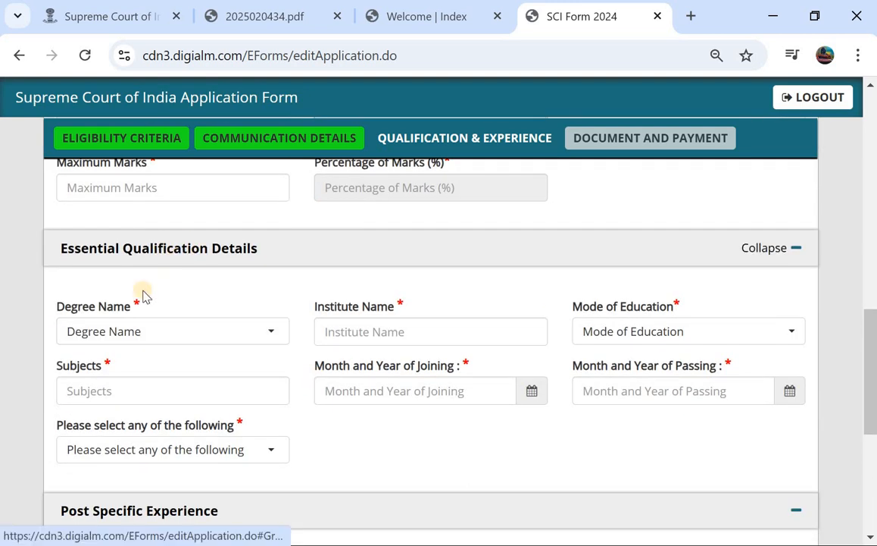
{"action": "left_click", "coordinate": [134, 339]}
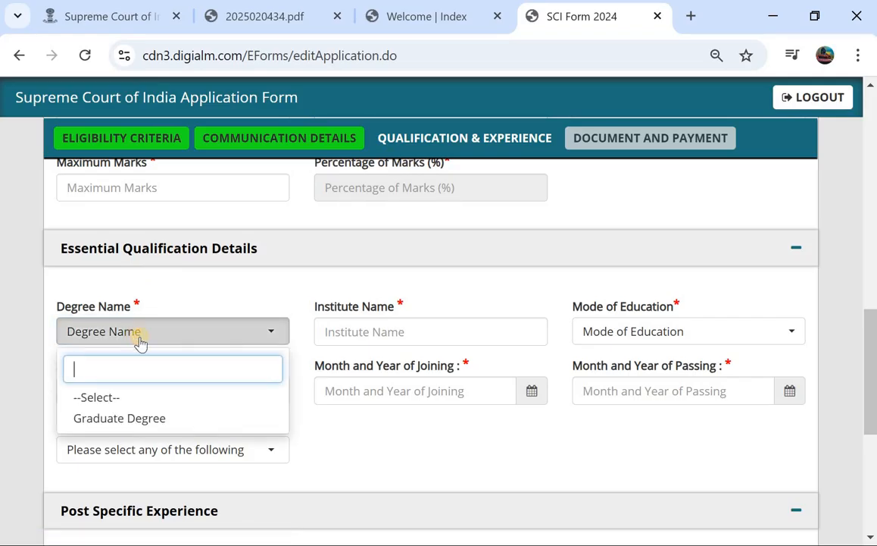
{"action": "left_click", "coordinate": [133, 418]}
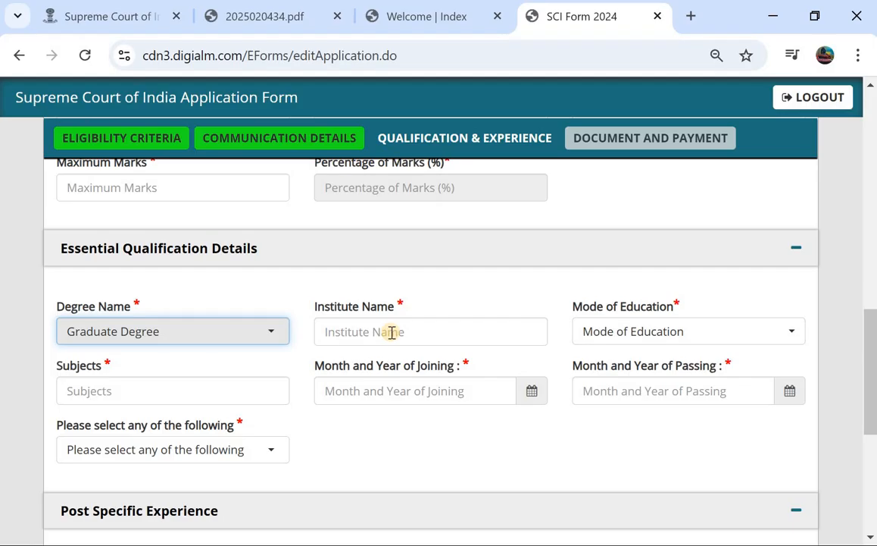
{"action": "left_click", "coordinate": [640, 345]}
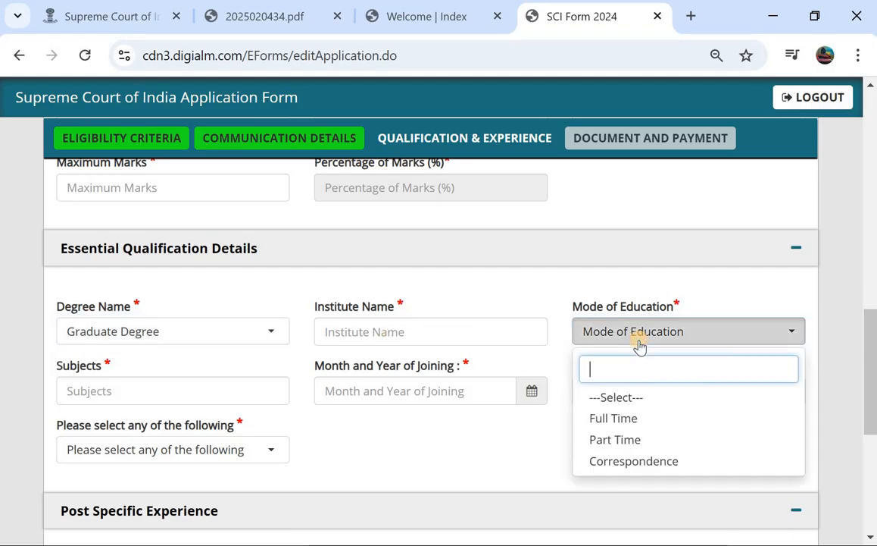
{"action": "left_click", "coordinate": [638, 419]}
{"action": "left_click", "coordinate": [130, 391]}
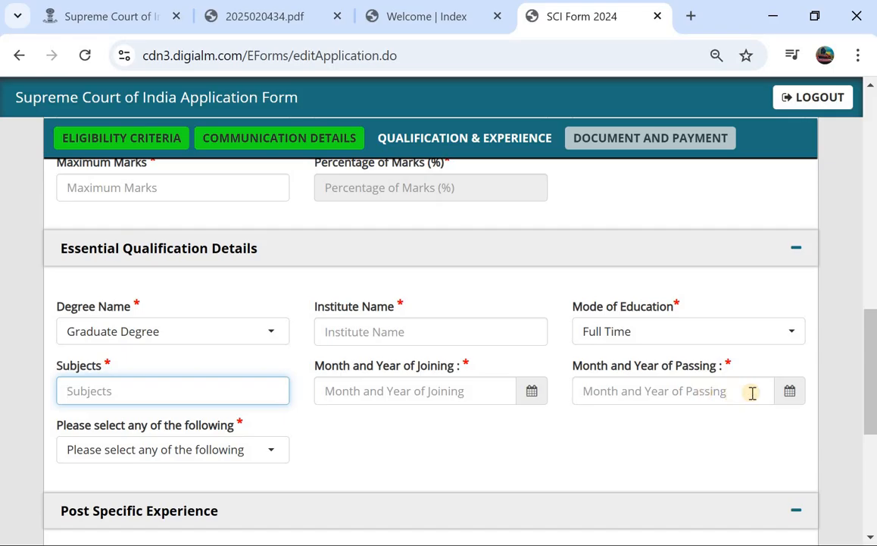
Choose Percentage as the graduate degree's result type and enter 89.76 as the percentage of marks.
{"action": "scroll", "coordinate": [161, 385], "scroll_direction": "down", "scroll_amount": 1}
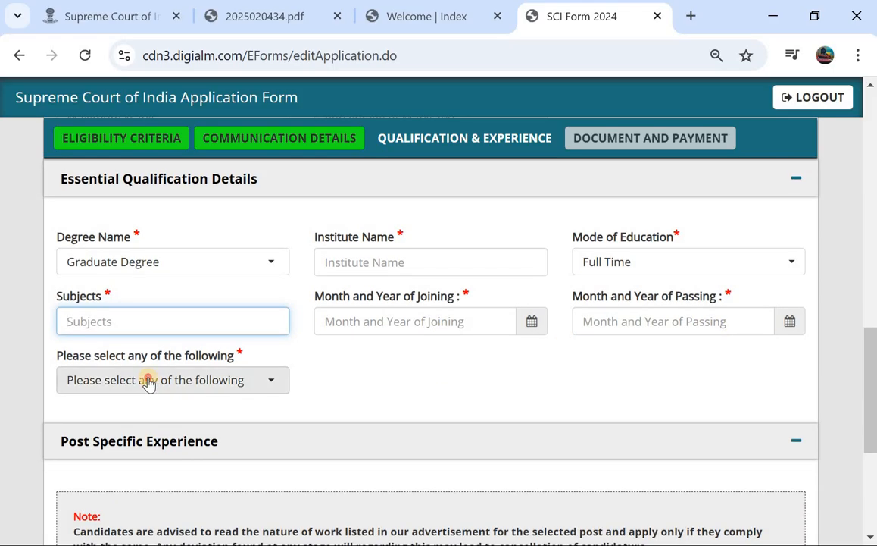
{"action": "left_click", "coordinate": [149, 383]}
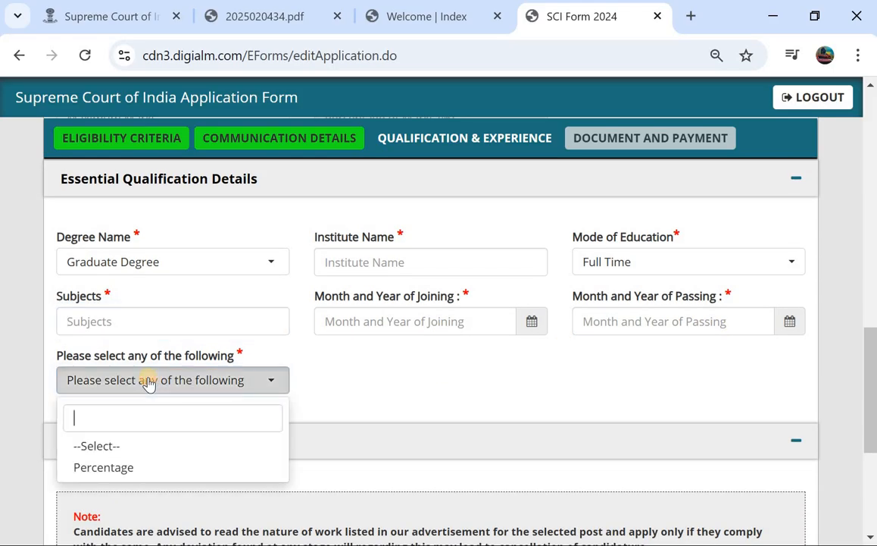
{"action": "left_click", "coordinate": [114, 468]}
{"action": "left_click", "coordinate": [363, 380]}
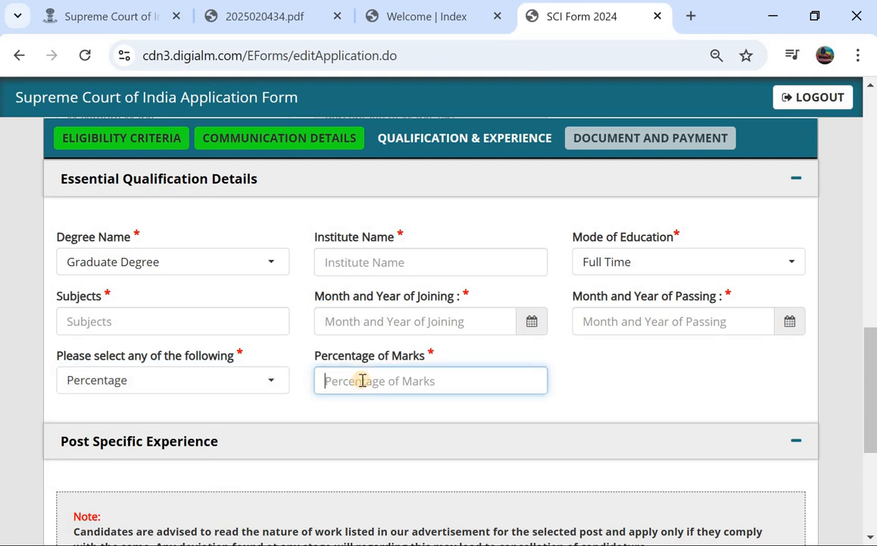
{"action": "type", "text": "89.76"}
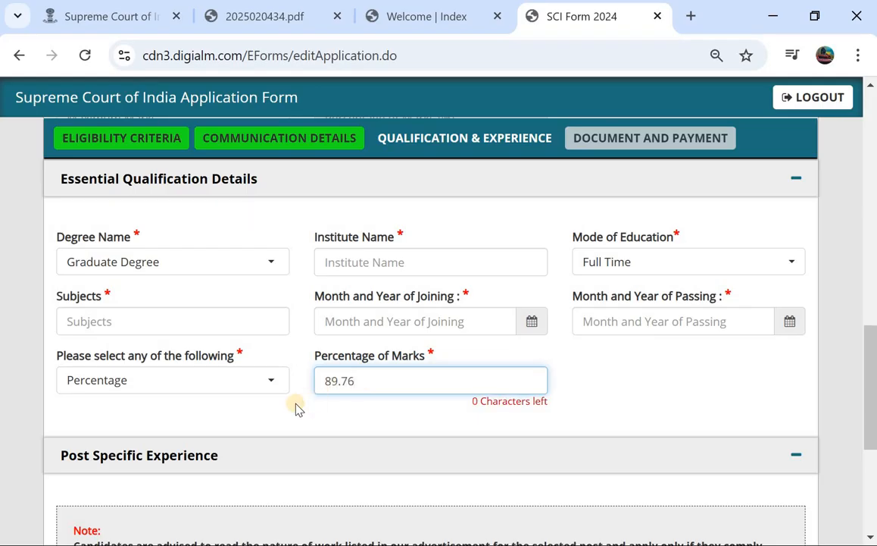
Answer Yes to having a minimum English typing speed of 35 w.p.m. in the Post Specific Experience section.
{"action": "scroll", "coordinate": [295, 409], "scroll_direction": "down", "scroll_amount": 2}
{"action": "left_click", "coordinate": [186, 409]}
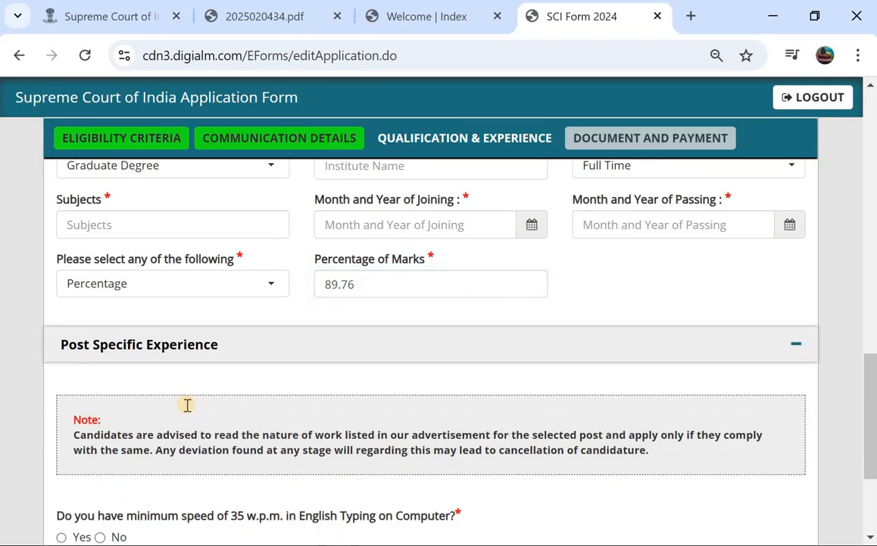
{"action": "scroll", "coordinate": [185, 406], "scroll_direction": "down", "scroll_amount": 1}
{"action": "scroll", "coordinate": [168, 407], "scroll_direction": "down", "scroll_amount": 2}
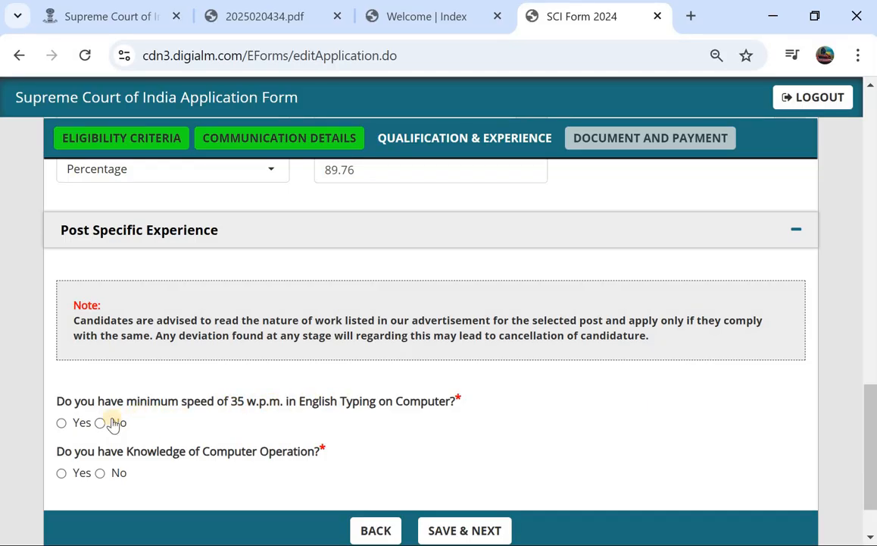
{"action": "left_click", "coordinate": [61, 422]}
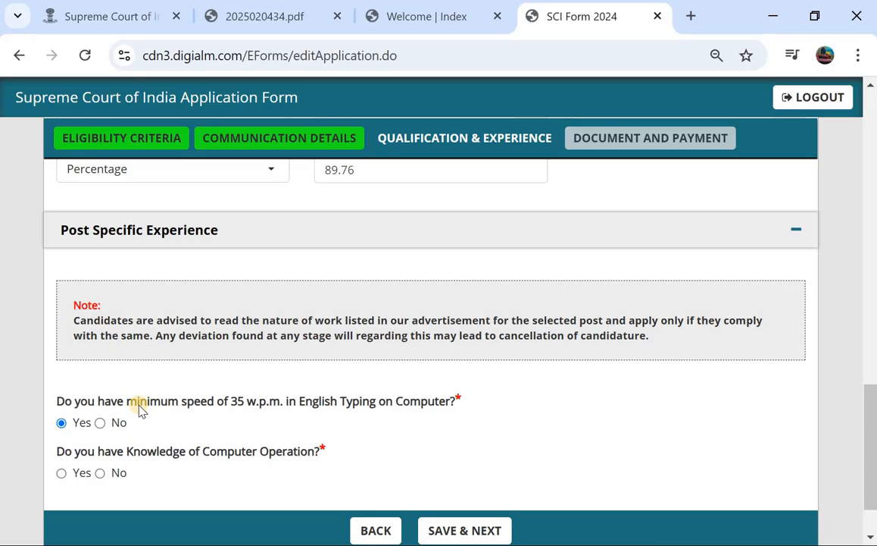
{"action": "left_click", "coordinate": [100, 422]}
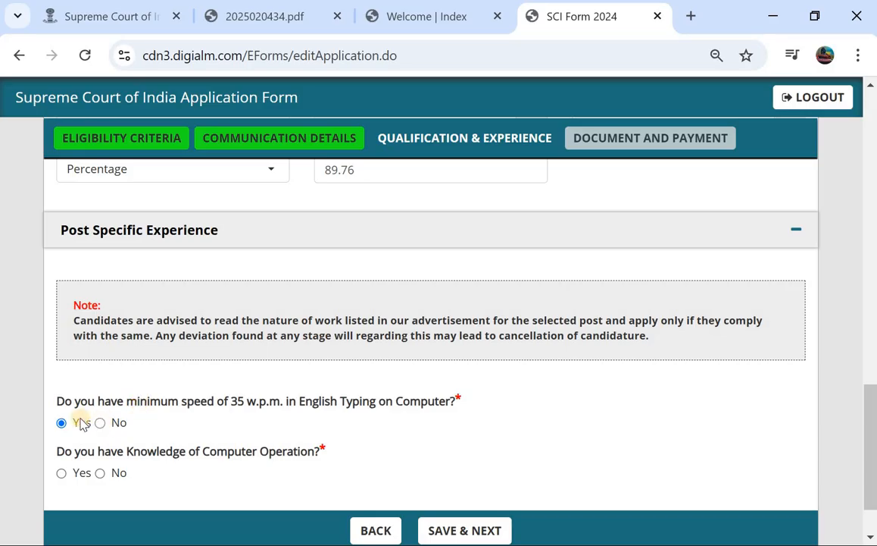
Answer Yes to the English typing speed and computer operation knowledge questions, and save the section to continue to documents and payment.
{"action": "left_click", "coordinate": [583, 172]}
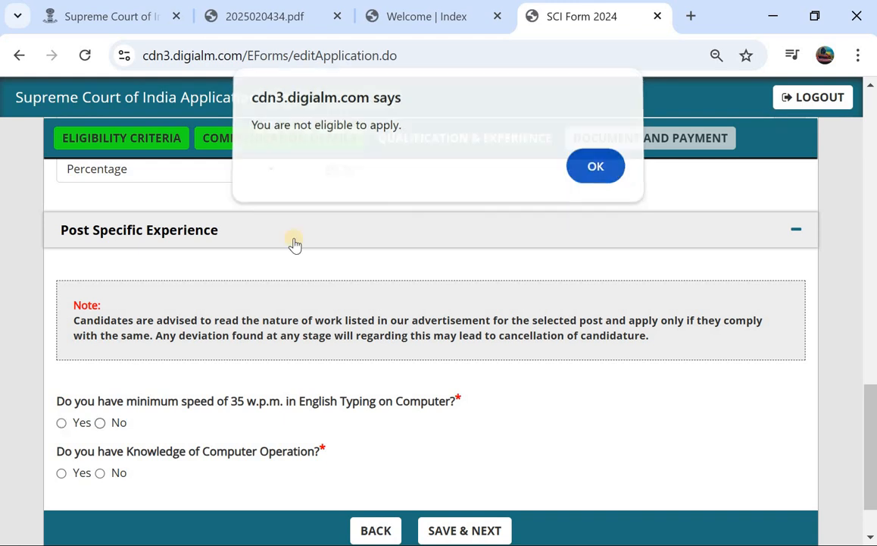
{"action": "left_click", "coordinate": [61, 423]}
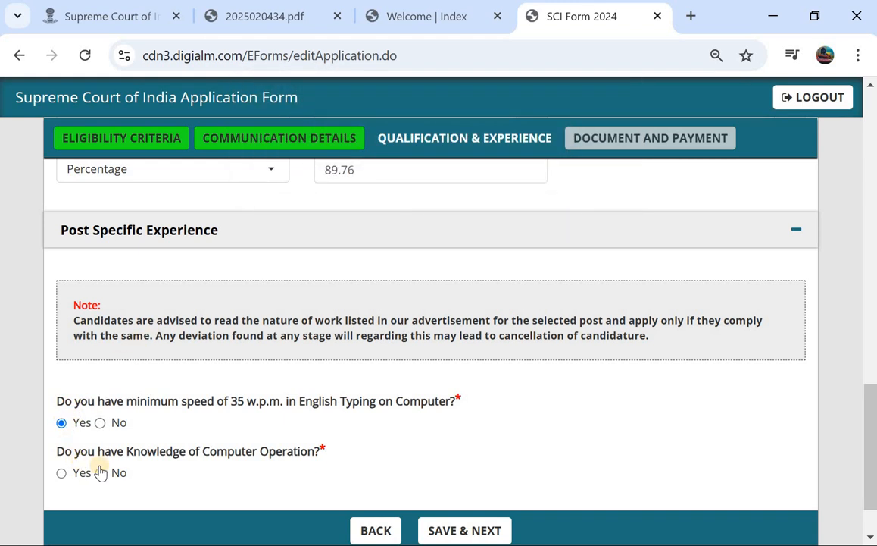
{"action": "left_click", "coordinate": [63, 473]}
{"action": "left_click", "coordinate": [445, 533]}
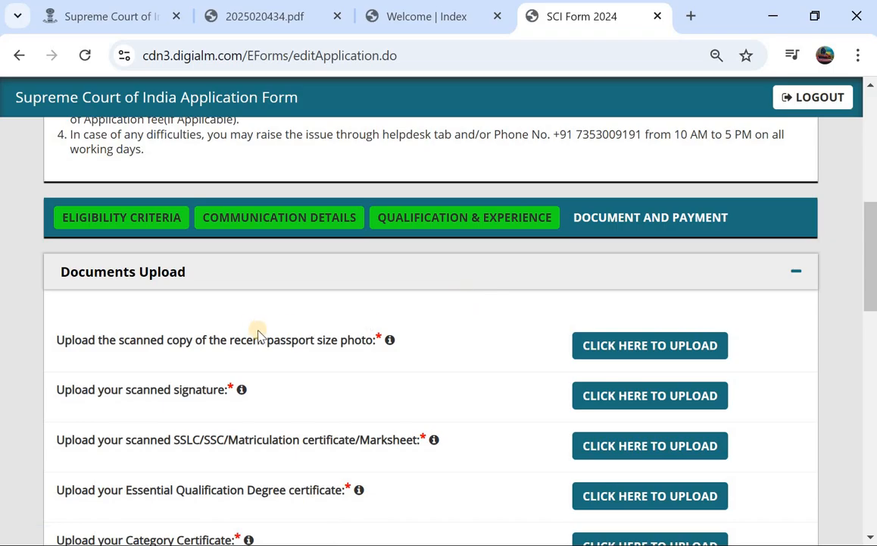
Check the upload instructions for the recent passport size photo, and close them without uploading a file.
{"action": "left_click", "coordinate": [626, 345]}
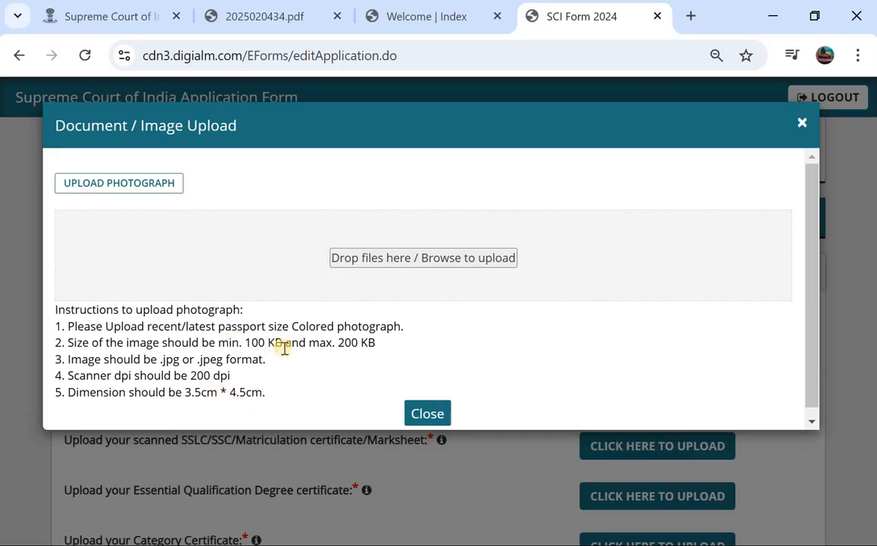
{"action": "left_click", "coordinate": [400, 259]}
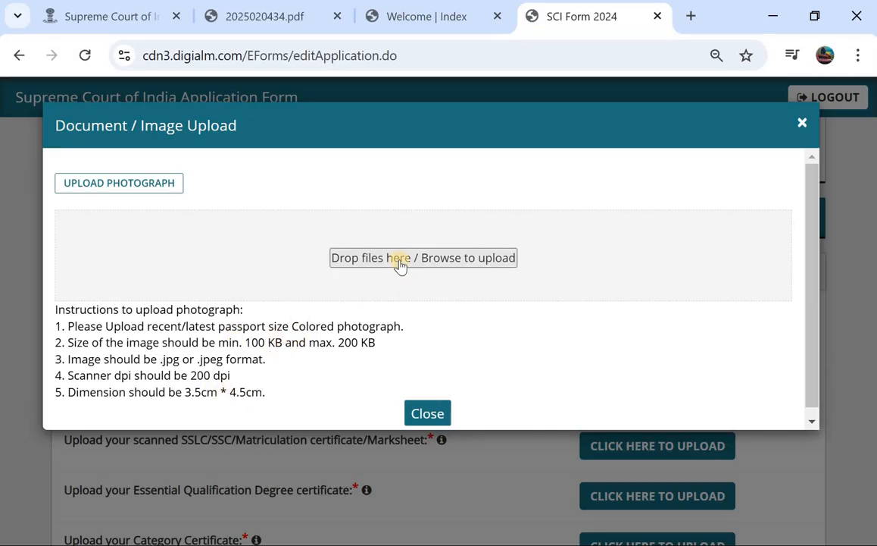
{"action": "left_click", "coordinate": [429, 414]}
Check the upload requirements for the scanned signature and for the 10th class certificate, closing each upload dialog.
{"action": "scroll", "coordinate": [473, 377], "scroll_direction": "down", "scroll_amount": 1}
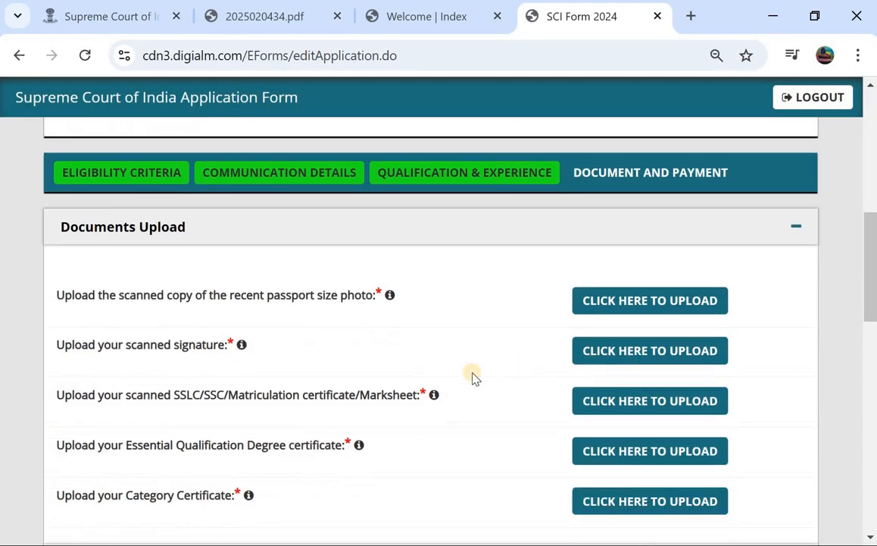
{"action": "left_click", "coordinate": [619, 353]}
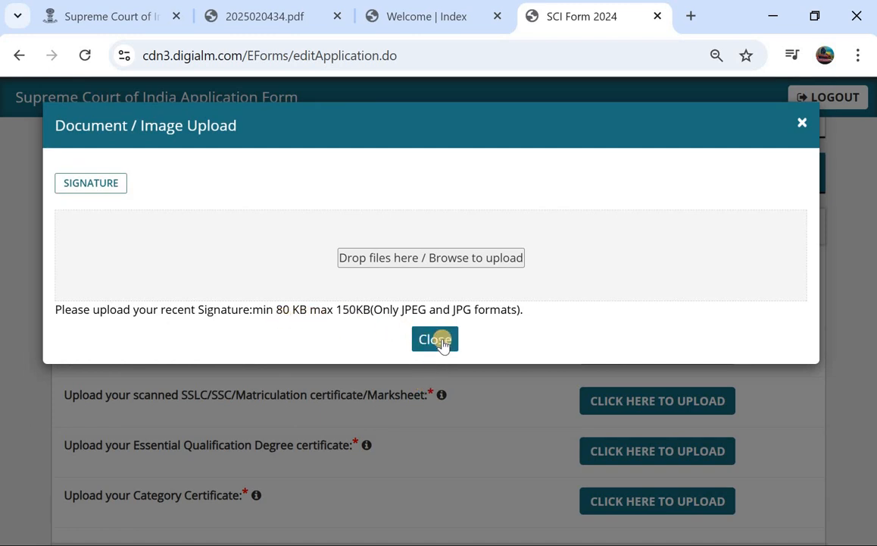
{"action": "left_click", "coordinate": [444, 341]}
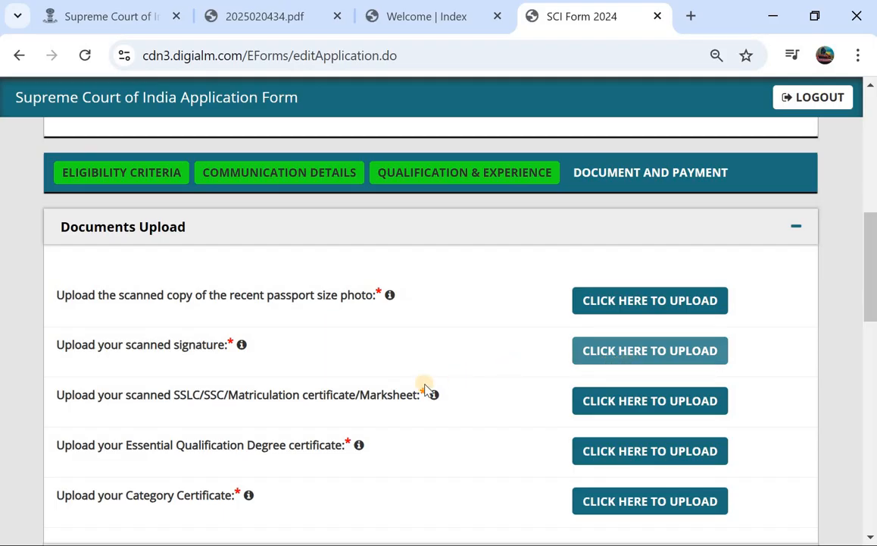
{"action": "scroll", "coordinate": [250, 364], "scroll_direction": "down", "scroll_amount": 1}
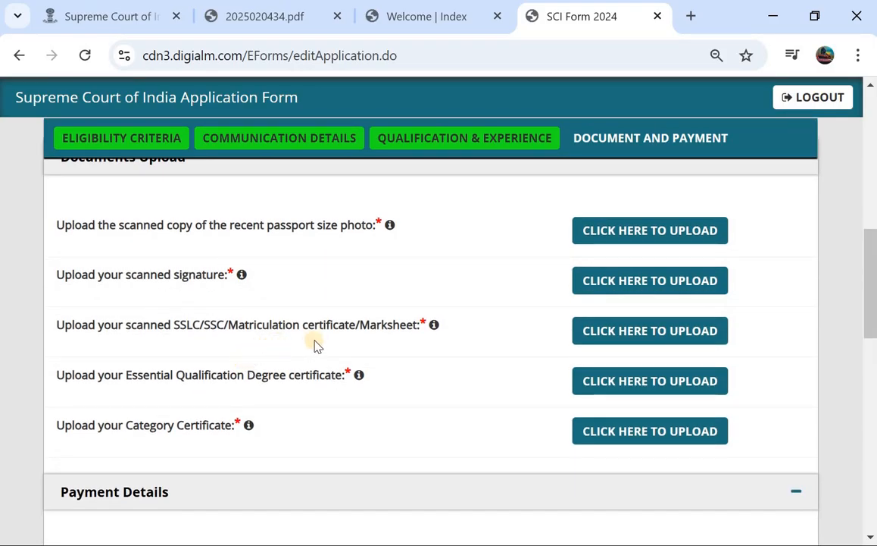
{"action": "left_click", "coordinate": [580, 333]}
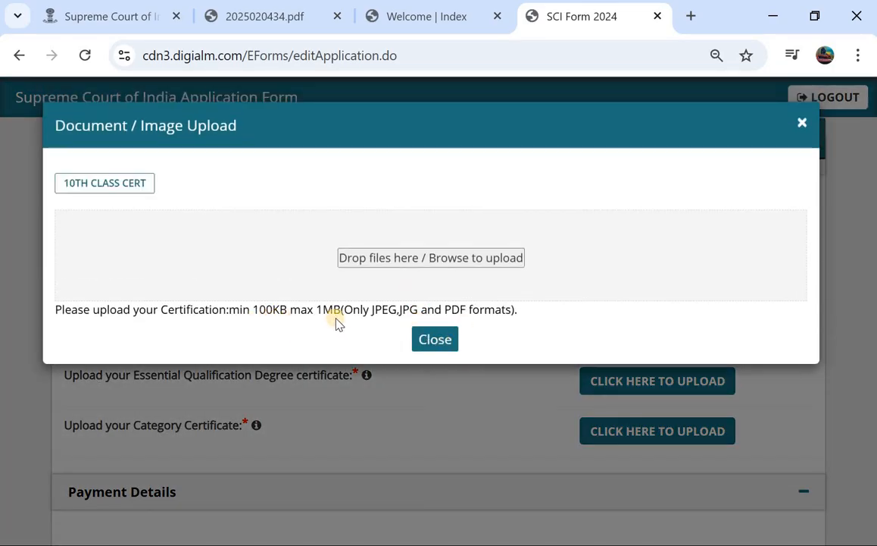
{"action": "left_click", "coordinate": [437, 342]}
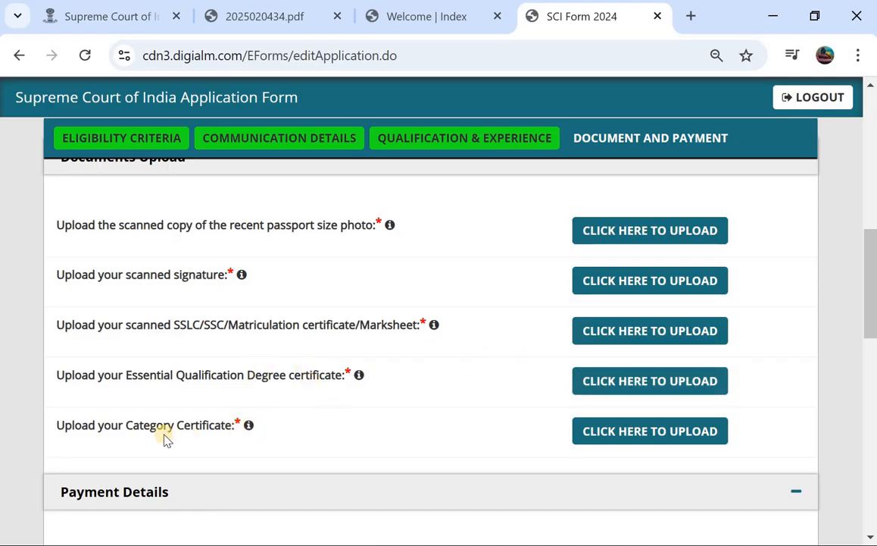
Choose Online as the payment mode below the payment details.
{"action": "scroll", "coordinate": [166, 439], "scroll_direction": "down", "scroll_amount": 1}
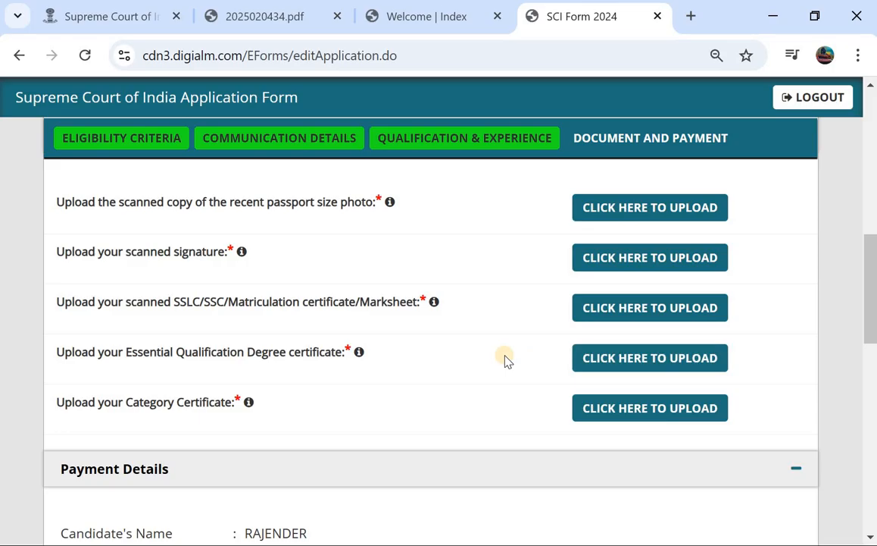
{"action": "scroll", "coordinate": [505, 361], "scroll_direction": "down", "scroll_amount": 1}
{"action": "scroll", "coordinate": [505, 360], "scroll_direction": "up", "scroll_amount": 1}
{"action": "scroll", "coordinate": [530, 343], "scroll_direction": "down", "scroll_amount": 1}
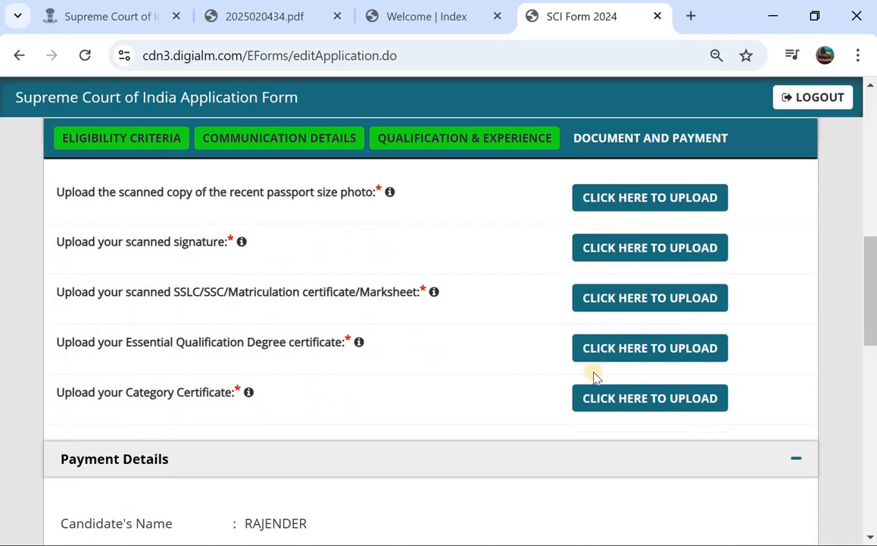
{"action": "scroll", "coordinate": [595, 376], "scroll_direction": "down", "scroll_amount": 3}
{"action": "scroll", "coordinate": [262, 347], "scroll_direction": "down", "scroll_amount": 1}
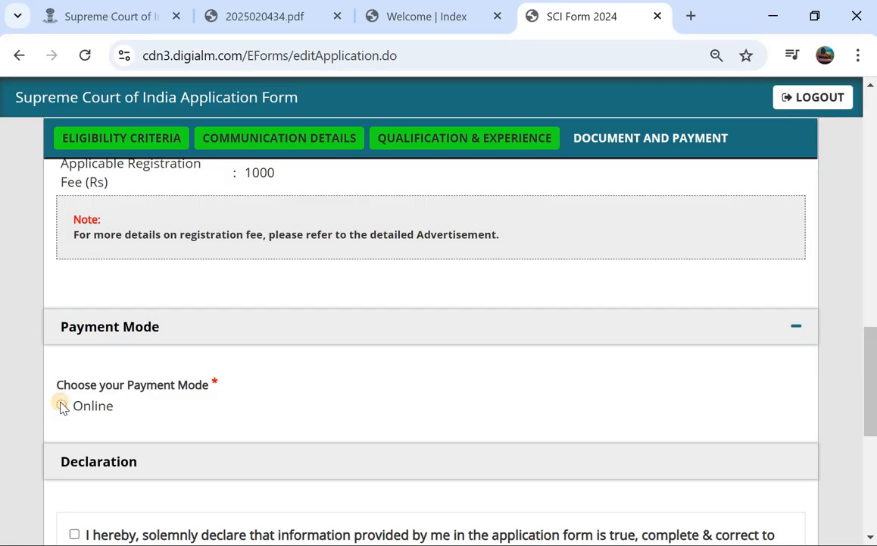
{"action": "left_click", "coordinate": [62, 407]}
Accept all three statements in the Declaration section.
{"action": "scroll", "coordinate": [178, 384], "scroll_direction": "down", "scroll_amount": 3}
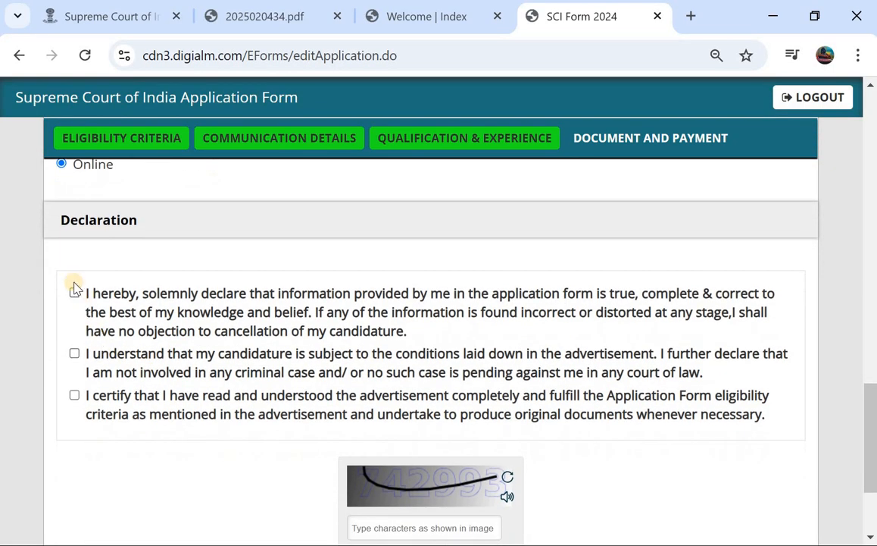
{"action": "left_click", "coordinate": [73, 294]}
{"action": "left_click", "coordinate": [74, 355]}
{"action": "left_click", "coordinate": [74, 395]}
Review the accepted declarations, the captcha area and the list of required document uploads before submitting the form.
{"action": "scroll", "coordinate": [74, 399], "scroll_direction": "down", "scroll_amount": 1}
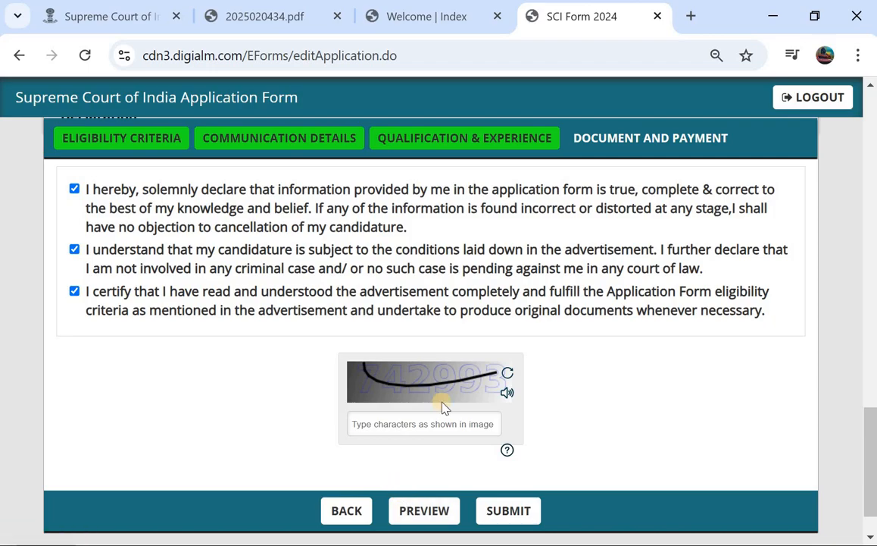
{"action": "scroll", "coordinate": [444, 406], "scroll_direction": "up", "scroll_amount": 1}
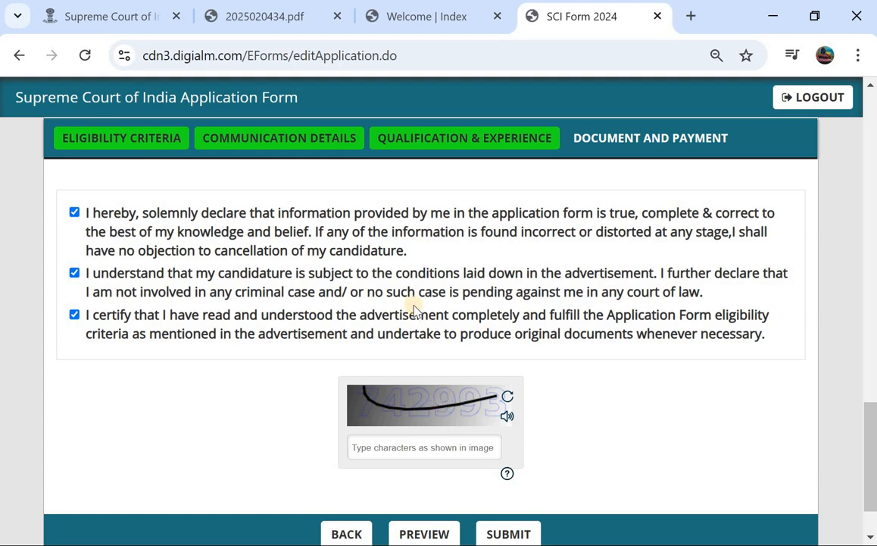
{"action": "scroll", "coordinate": [399, 294], "scroll_direction": "up", "scroll_amount": 2}
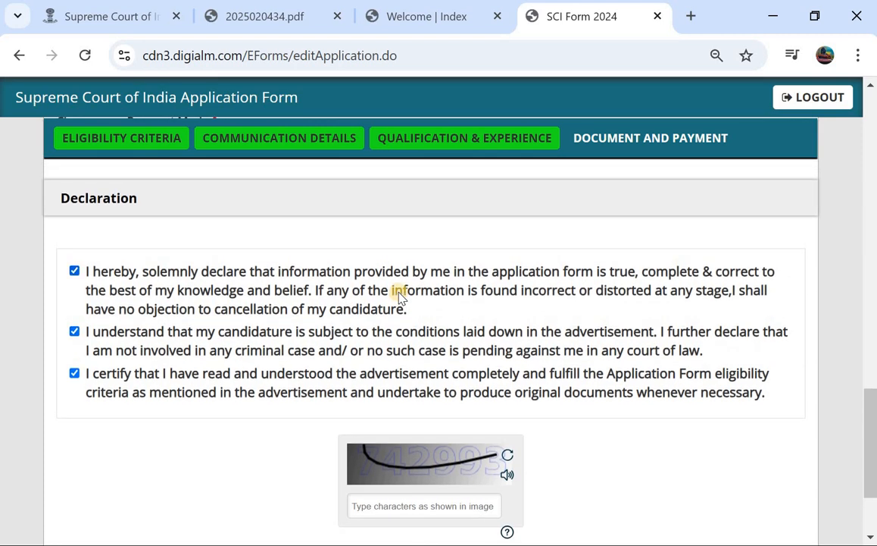
{"action": "scroll", "coordinate": [400, 294], "scroll_direction": "down", "scroll_amount": 1}
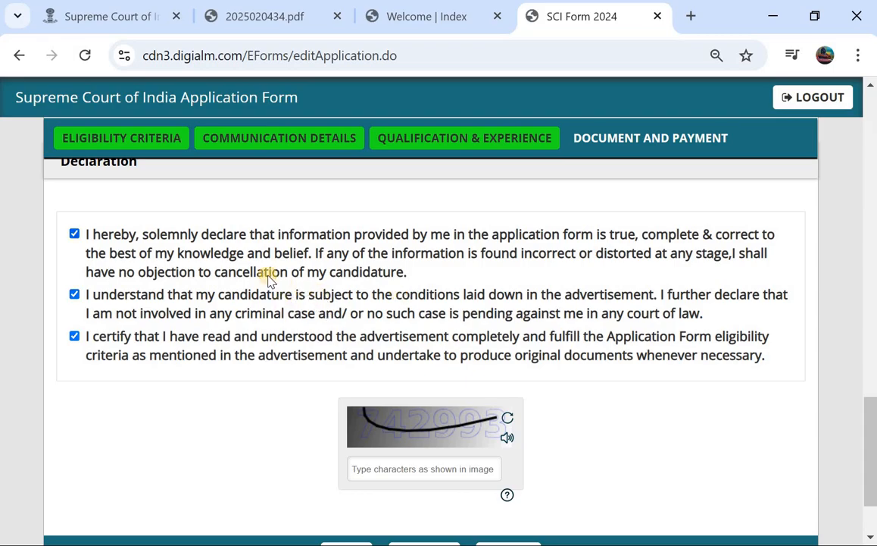
{"action": "scroll", "coordinate": [288, 282], "scroll_direction": "down", "scroll_amount": 2}
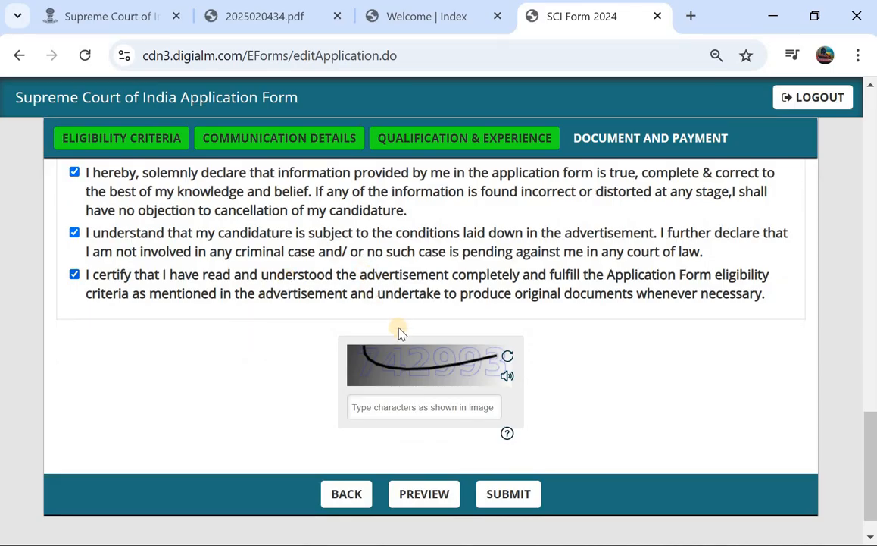
{"action": "scroll", "coordinate": [416, 301], "scroll_direction": "up", "scroll_amount": 1}
{"action": "scroll", "coordinate": [415, 300], "scroll_direction": "down", "scroll_amount": 1}
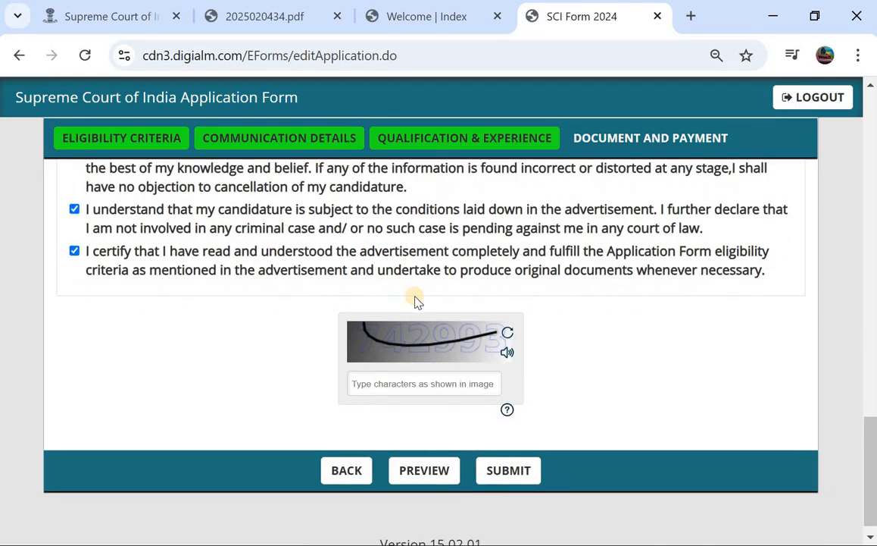
{"action": "scroll", "coordinate": [415, 301], "scroll_direction": "up", "scroll_amount": 12}
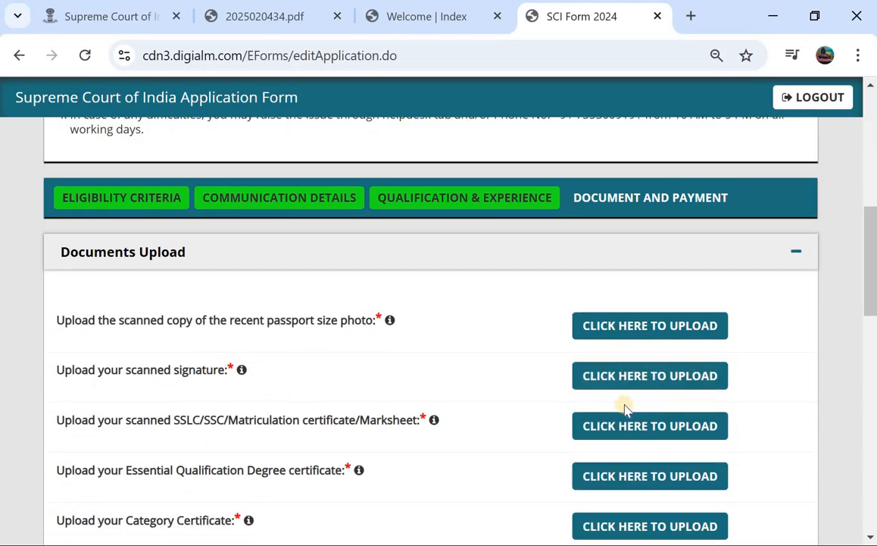
{"action": "scroll", "coordinate": [628, 387], "scroll_direction": "down", "scroll_amount": 12}
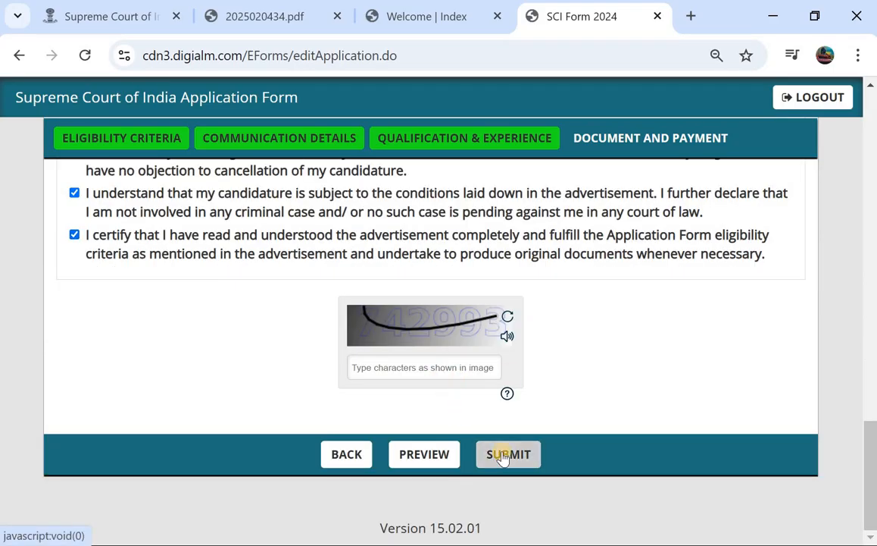
Submit the application form and agree to the personal data collection instructions to proceed to payment.
{"action": "left_click", "coordinate": [502, 456]}
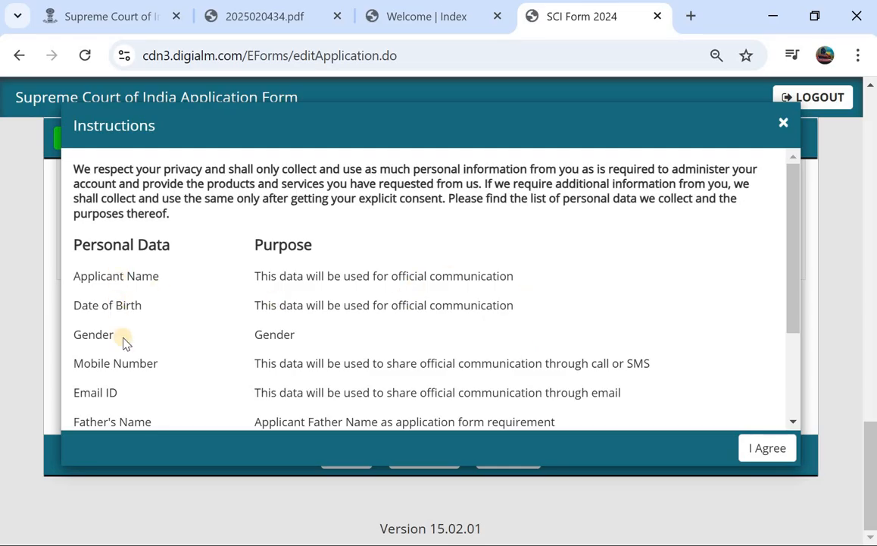
{"action": "scroll", "coordinate": [122, 339], "scroll_direction": "down", "scroll_amount": 3}
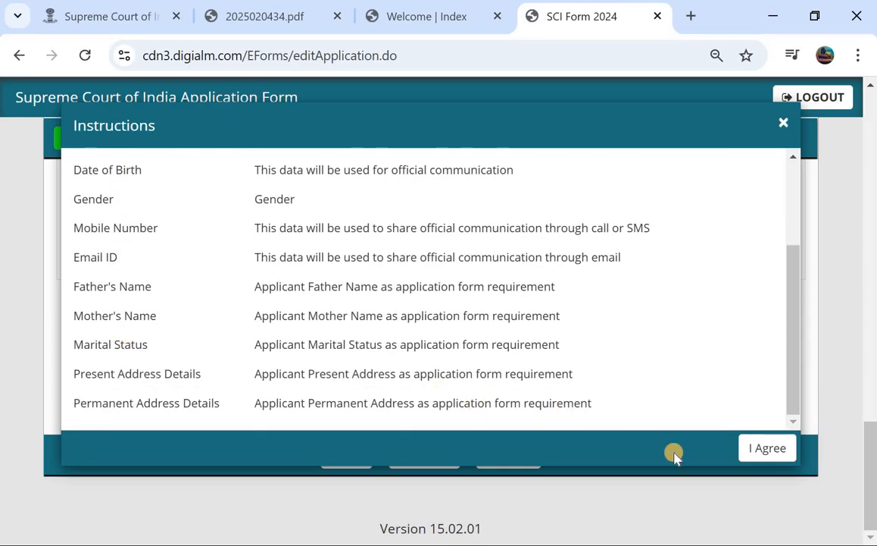
{"action": "left_click", "coordinate": [765, 448]}
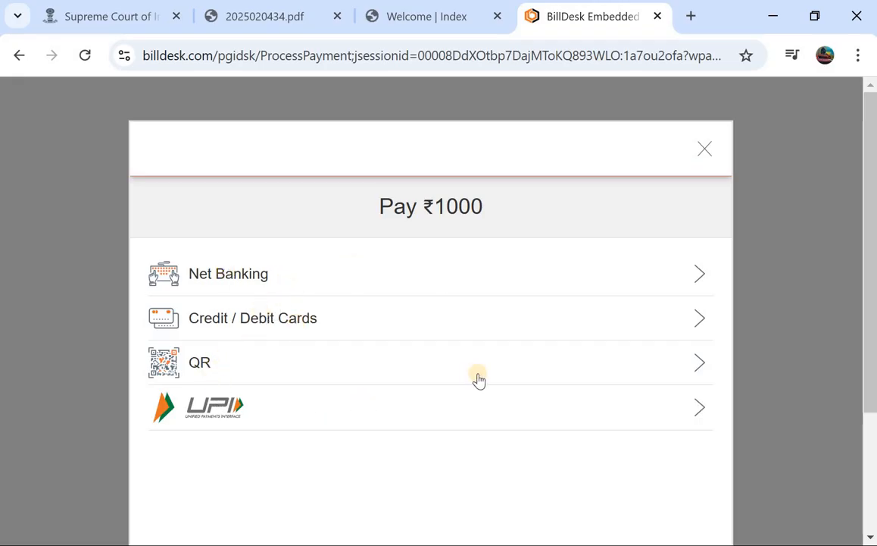
View the Credit / Debit Cards payment form and return to the list of payment methods.
{"action": "left_click", "coordinate": [289, 317]}
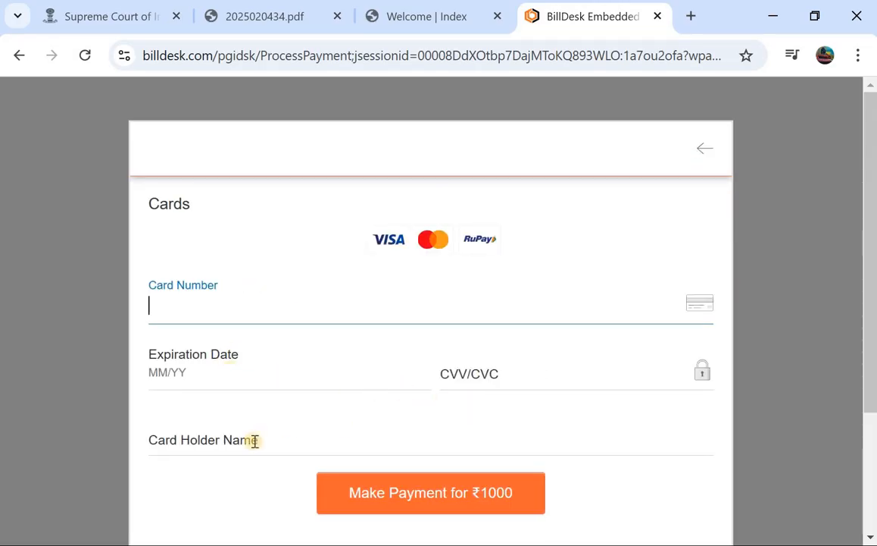
{"action": "scroll", "coordinate": [286, 469], "scroll_direction": "down", "scroll_amount": 1}
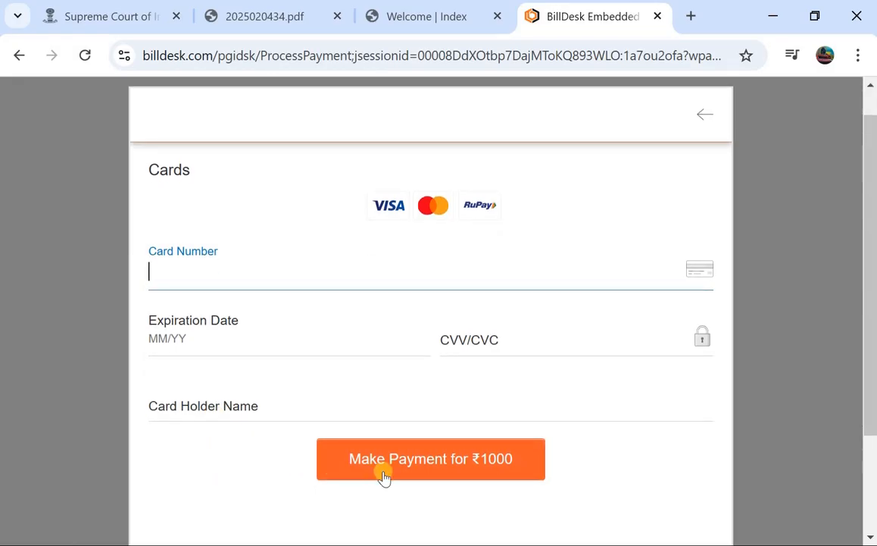
{"action": "scroll", "coordinate": [384, 476], "scroll_direction": "down", "scroll_amount": 1}
{"action": "scroll", "coordinate": [384, 476], "scroll_direction": "up", "scroll_amount": 2}
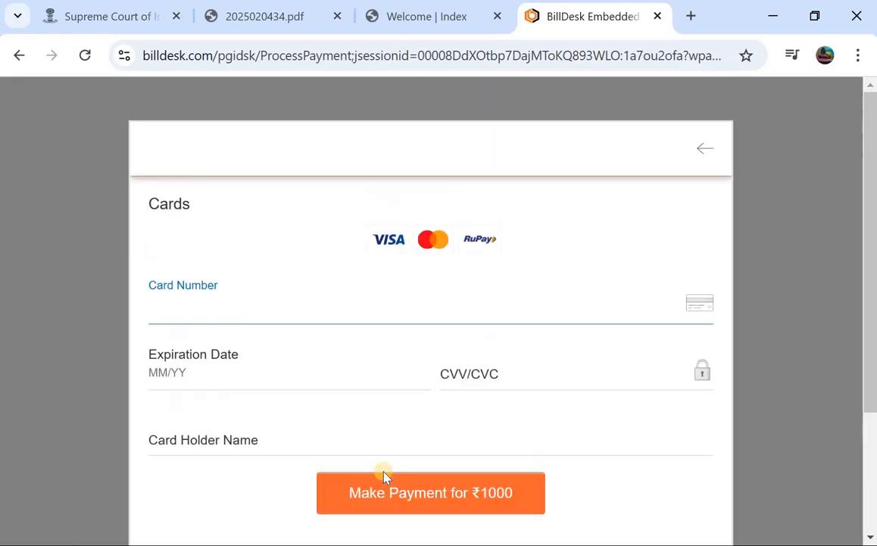
{"action": "left_click", "coordinate": [705, 153]}
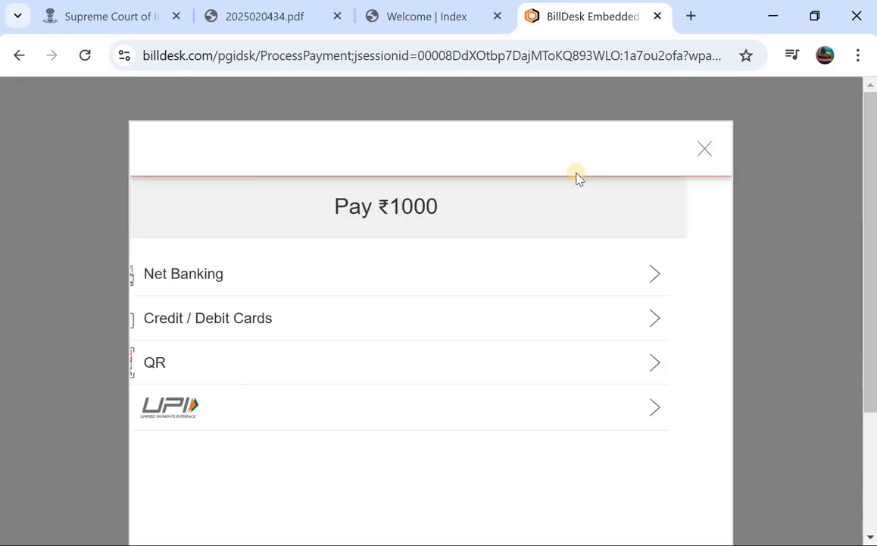
Try the QR payment method with BHIM UPI as the selected QR, and return to the list of payment methods.
{"action": "left_click", "coordinate": [185, 370]}
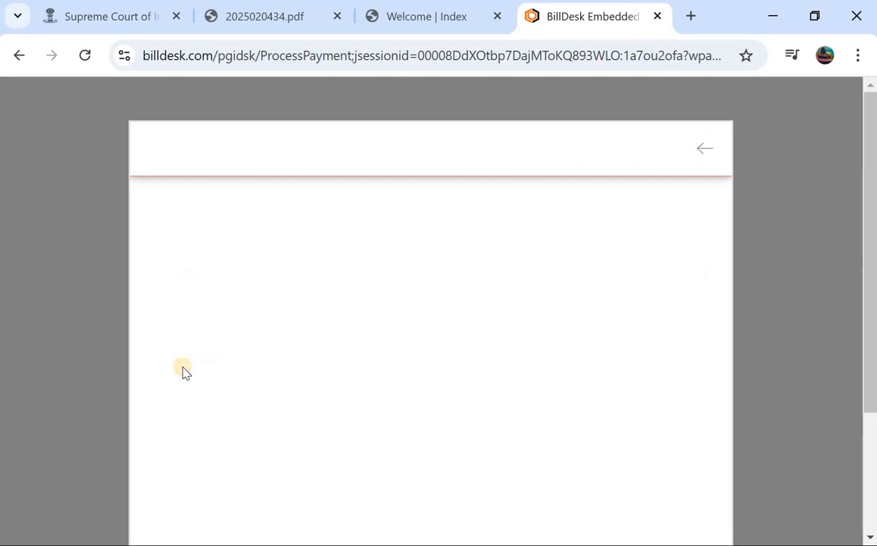
{"action": "scroll", "coordinate": [228, 350], "scroll_direction": "down", "scroll_amount": 1}
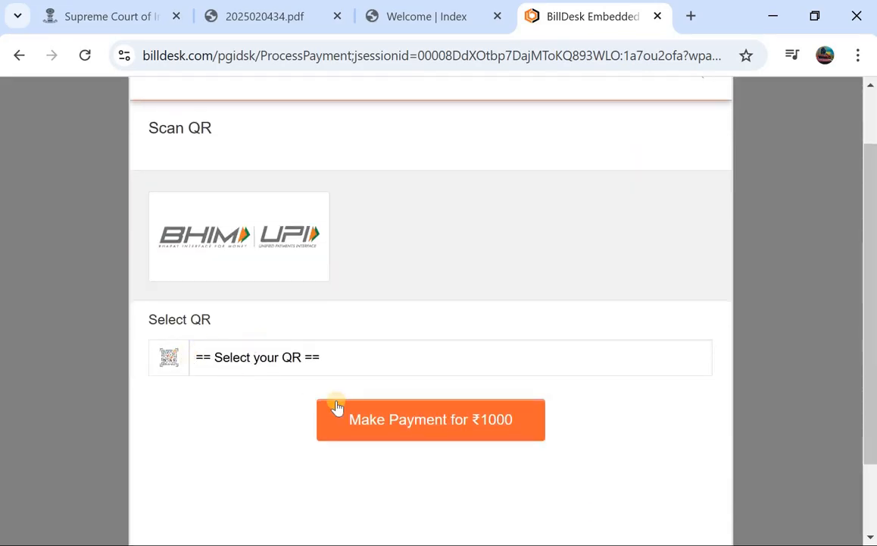
{"action": "left_click", "coordinate": [251, 372]}
{"action": "left_click", "coordinate": [239, 418]}
{"action": "left_click", "coordinate": [204, 249]}
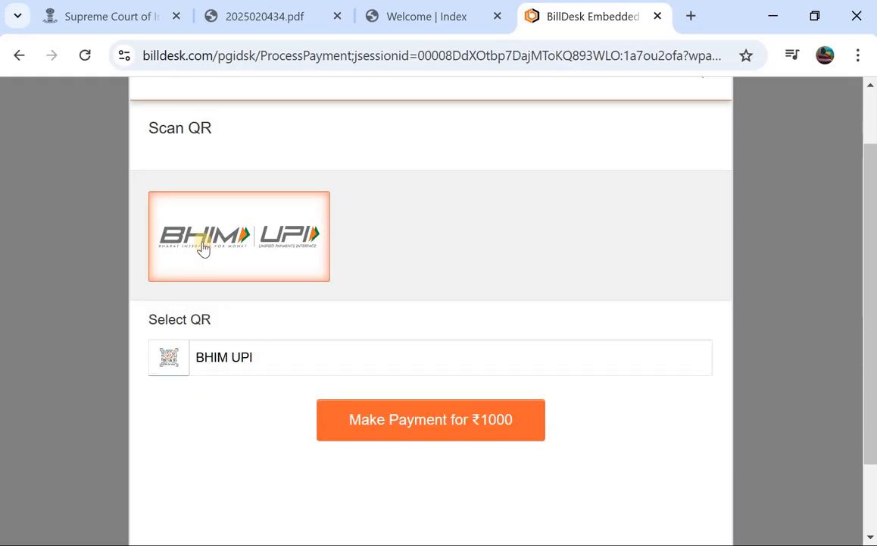
{"action": "scroll", "coordinate": [591, 152], "scroll_direction": "up", "scroll_amount": 1}
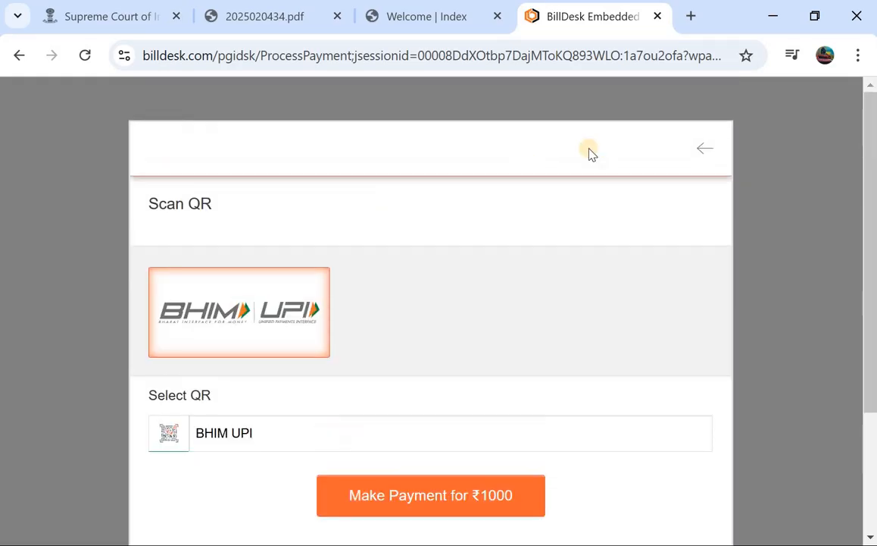
{"action": "left_click", "coordinate": [702, 146]}
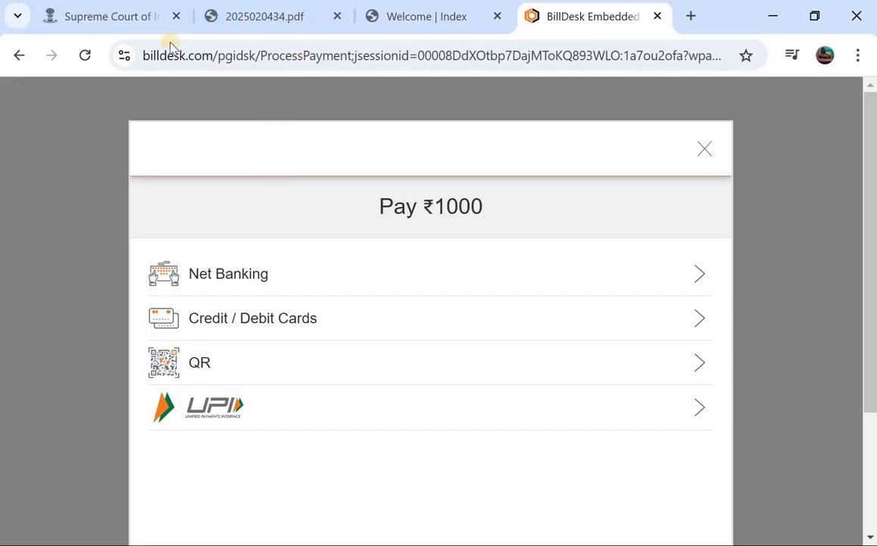
Revisit the Supreme Court of India homepage, the start of the Junior Court Assistant advertisement PDF, and the application form's welcome page.
{"action": "left_click", "coordinate": [141, 27]}
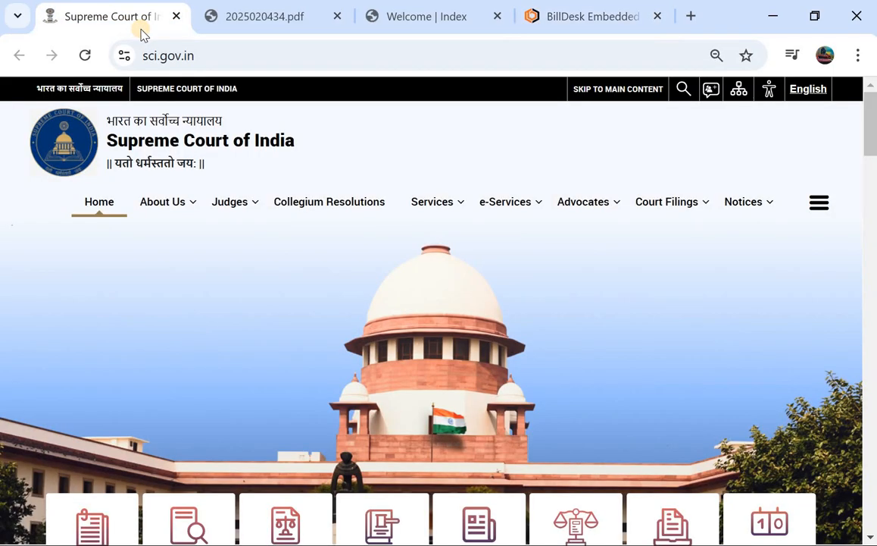
{"action": "left_click", "coordinate": [244, 21]}
{"action": "scroll", "coordinate": [281, 362], "scroll_direction": "up", "scroll_amount": 10}
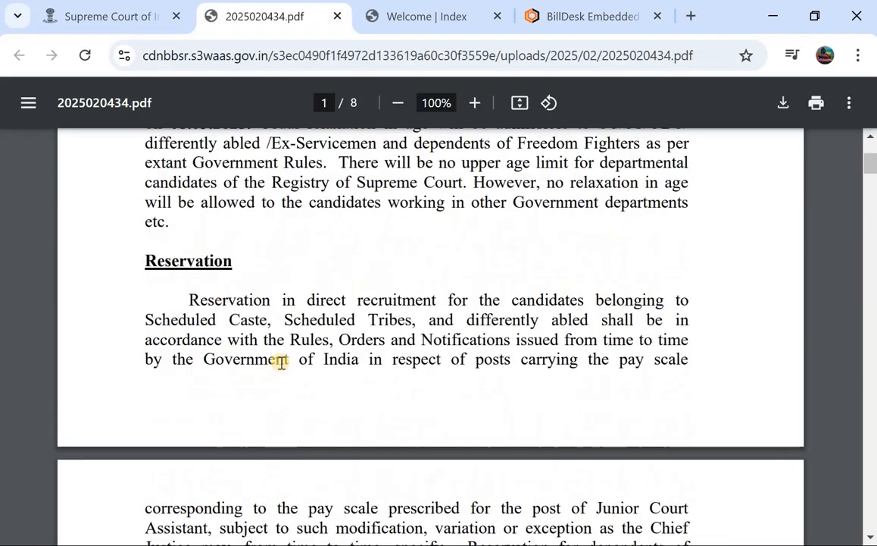
{"action": "scroll", "coordinate": [280, 362], "scroll_direction": "up", "scroll_amount": 10}
{"action": "scroll", "coordinate": [280, 362], "scroll_direction": "down", "scroll_amount": 1}
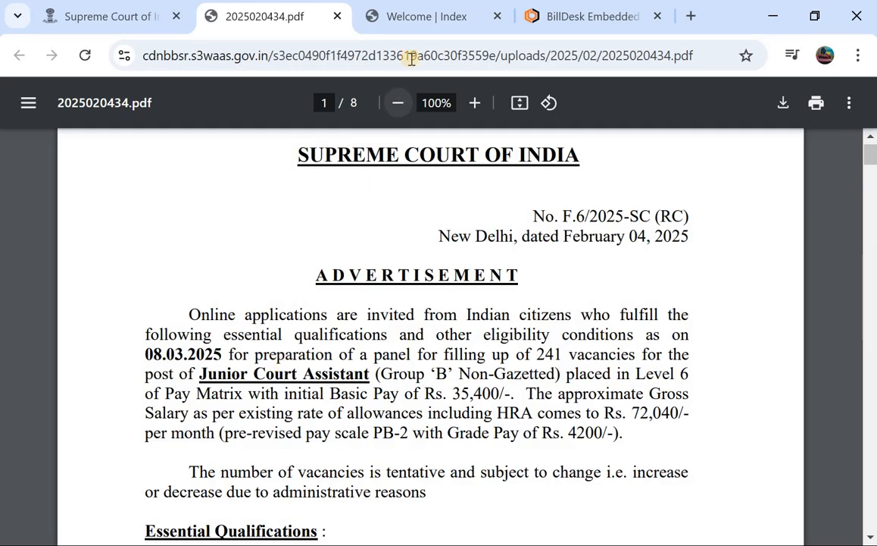
{"action": "left_click", "coordinate": [447, 16]}
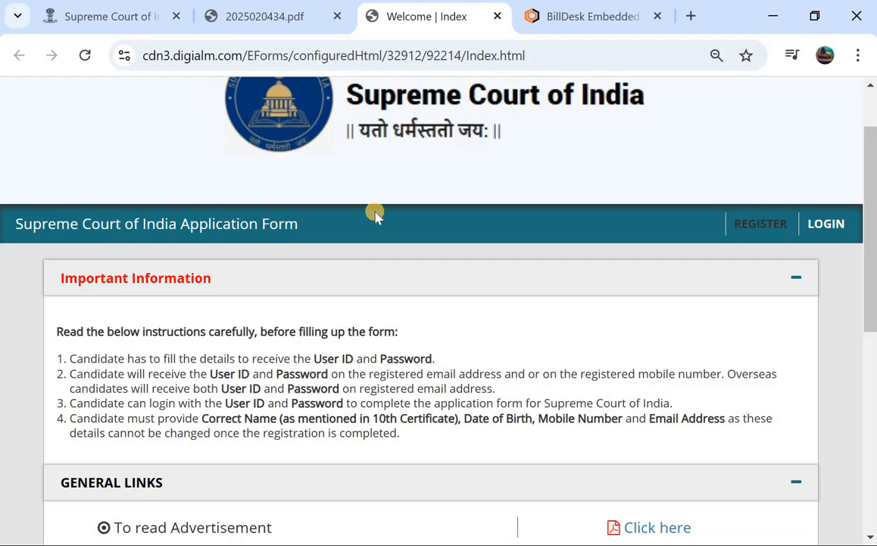